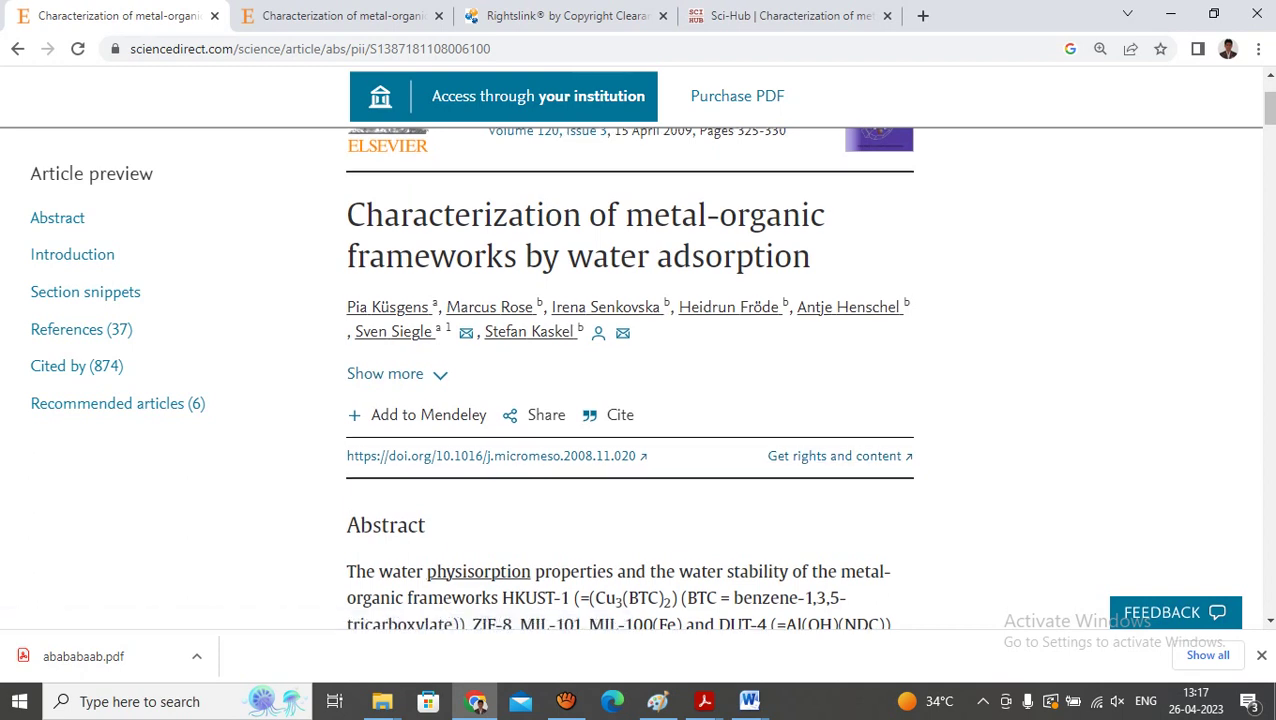
- Switch to the Word references document and color the title "Characterization of metal-organic frameworks by water adsorption" in reference 14 red
scroll(636, 350, up, 2)
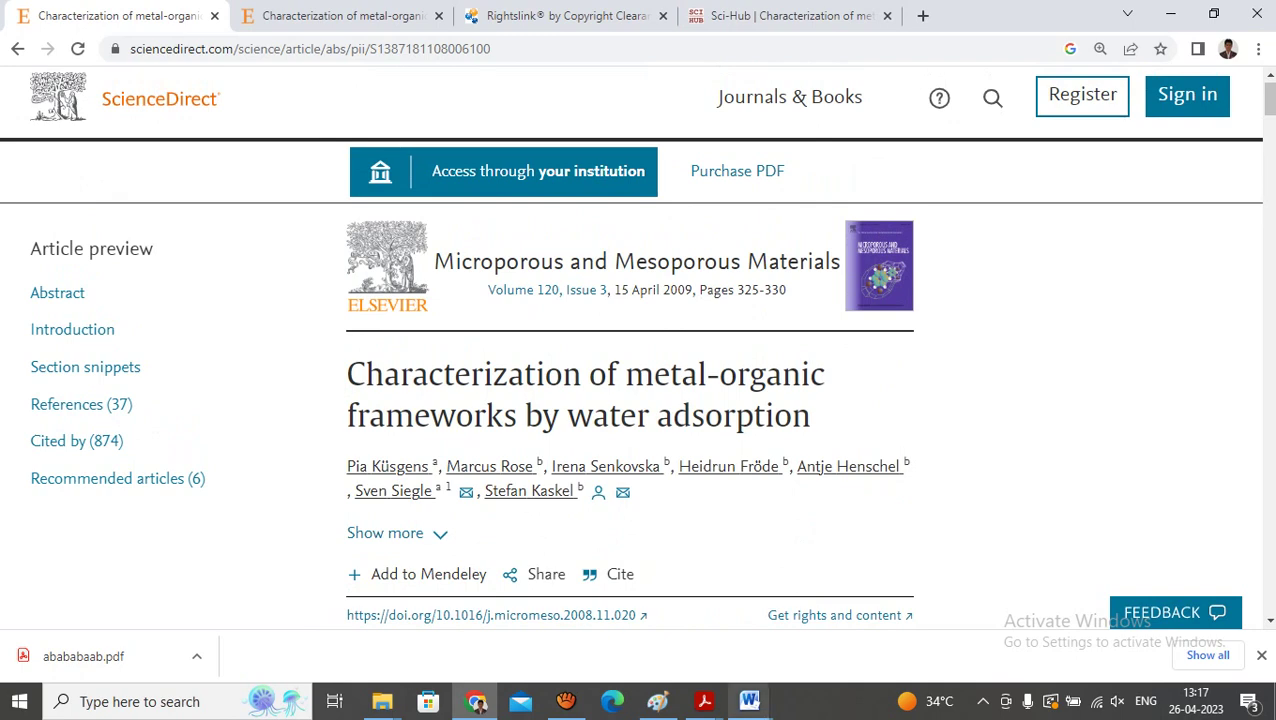
click(749, 701)
click(855, 620)
key(ctrl+shift+Down)
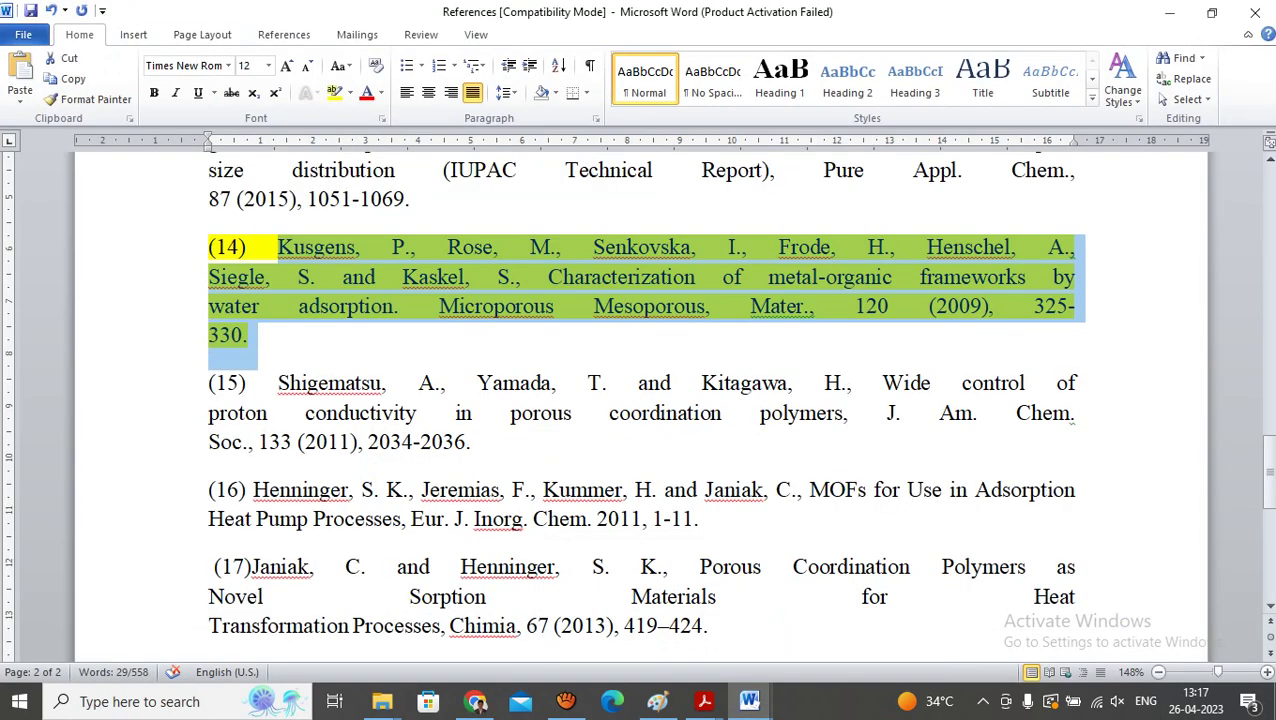
click(249, 335)
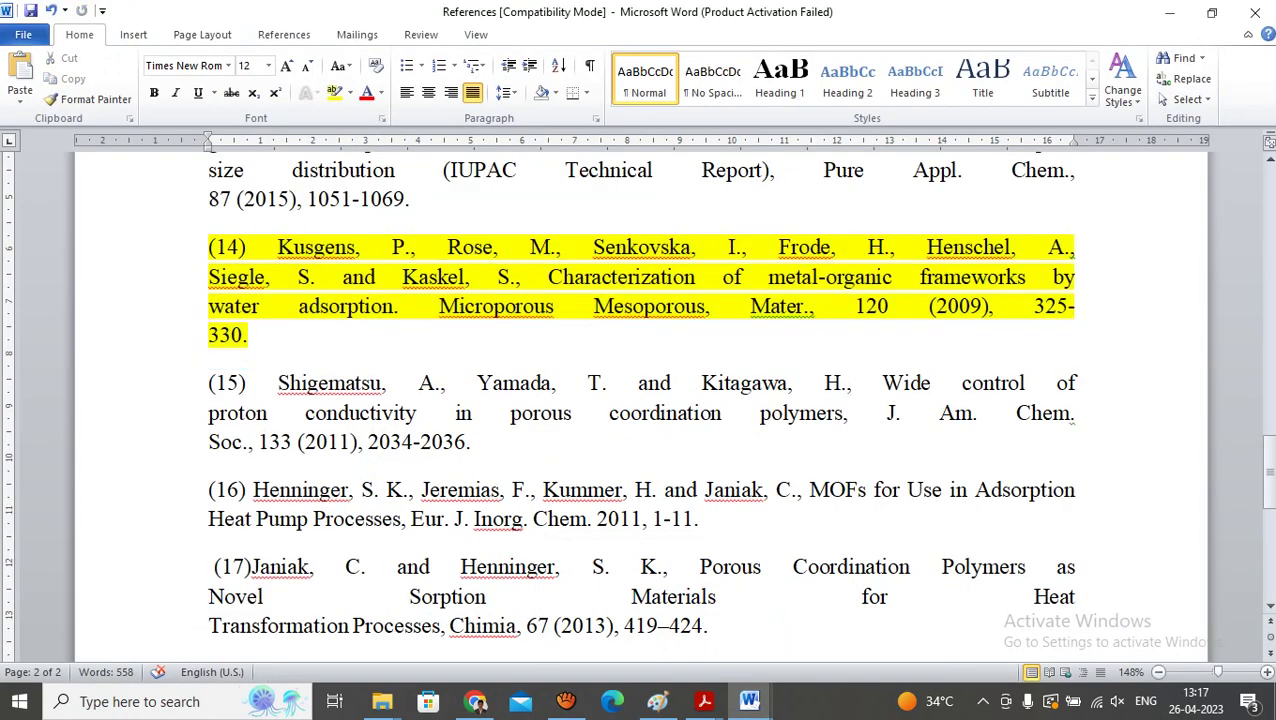
drag(548, 277, 396, 306)
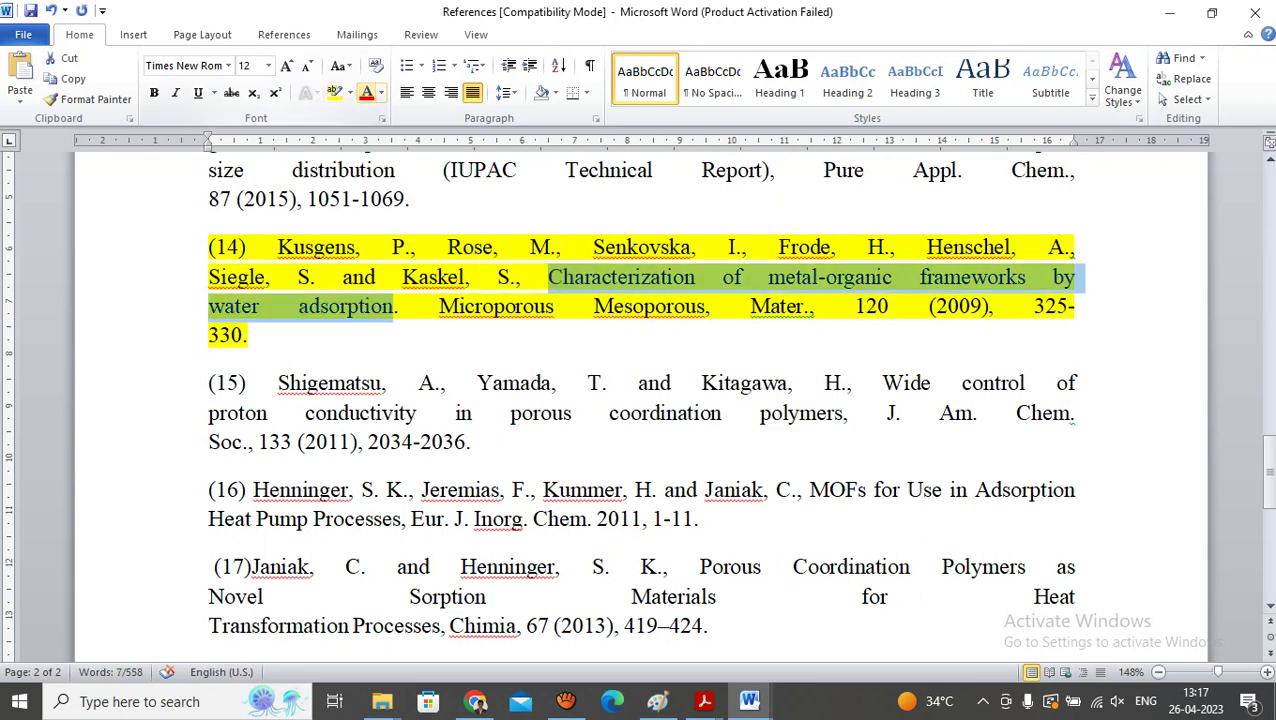
click(366, 93)
click(248, 335)
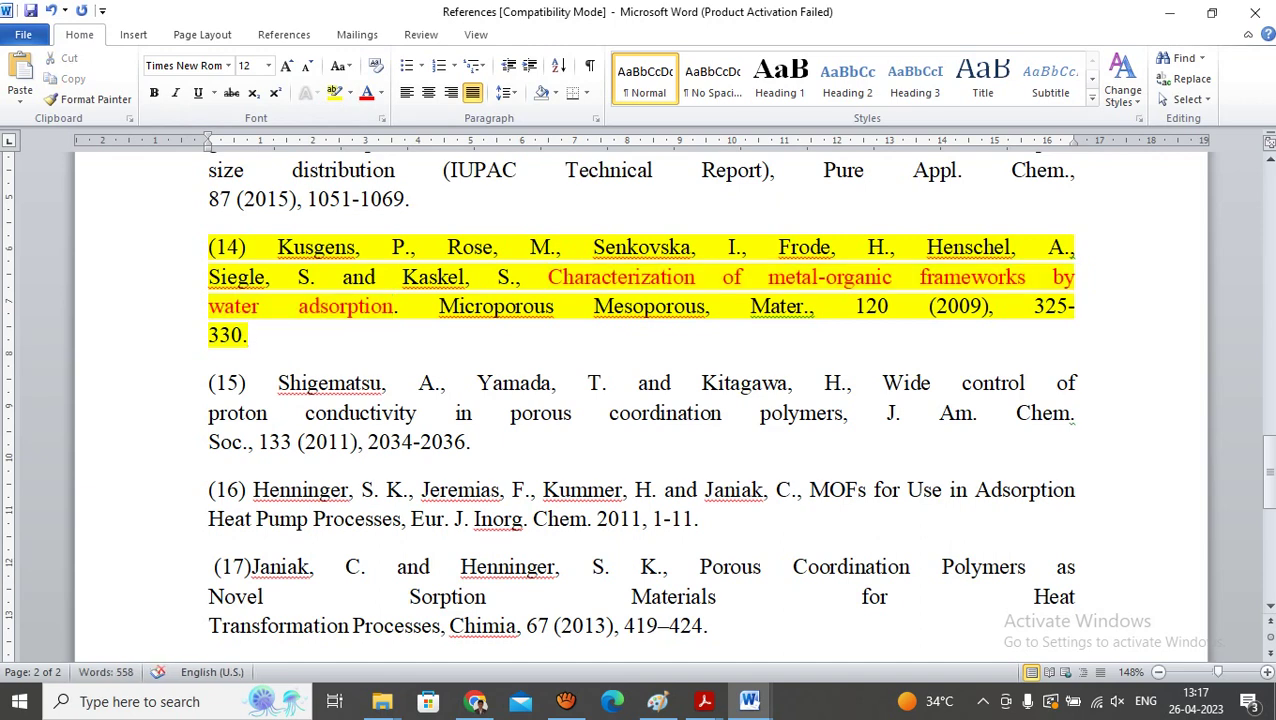
- Switch back to the ScienceDirect article in Chrome and open its rights and content page
click(476, 701)
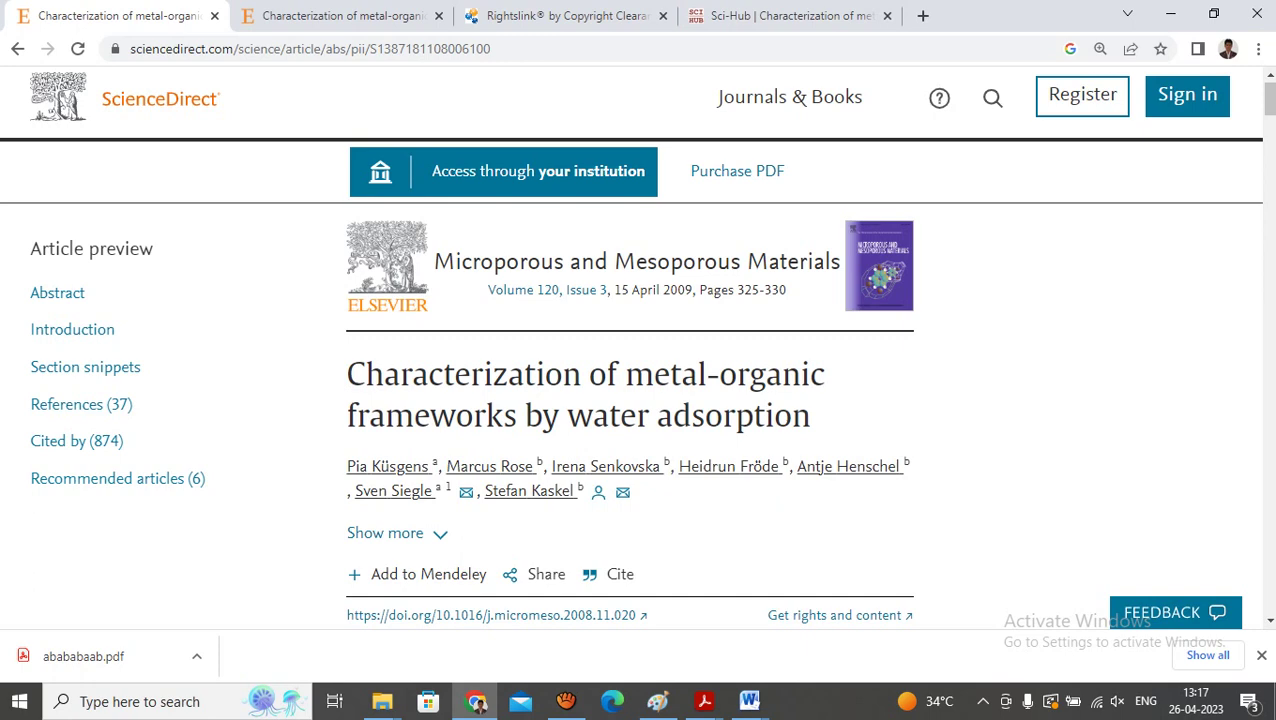
scroll(840, 437, down, 2)
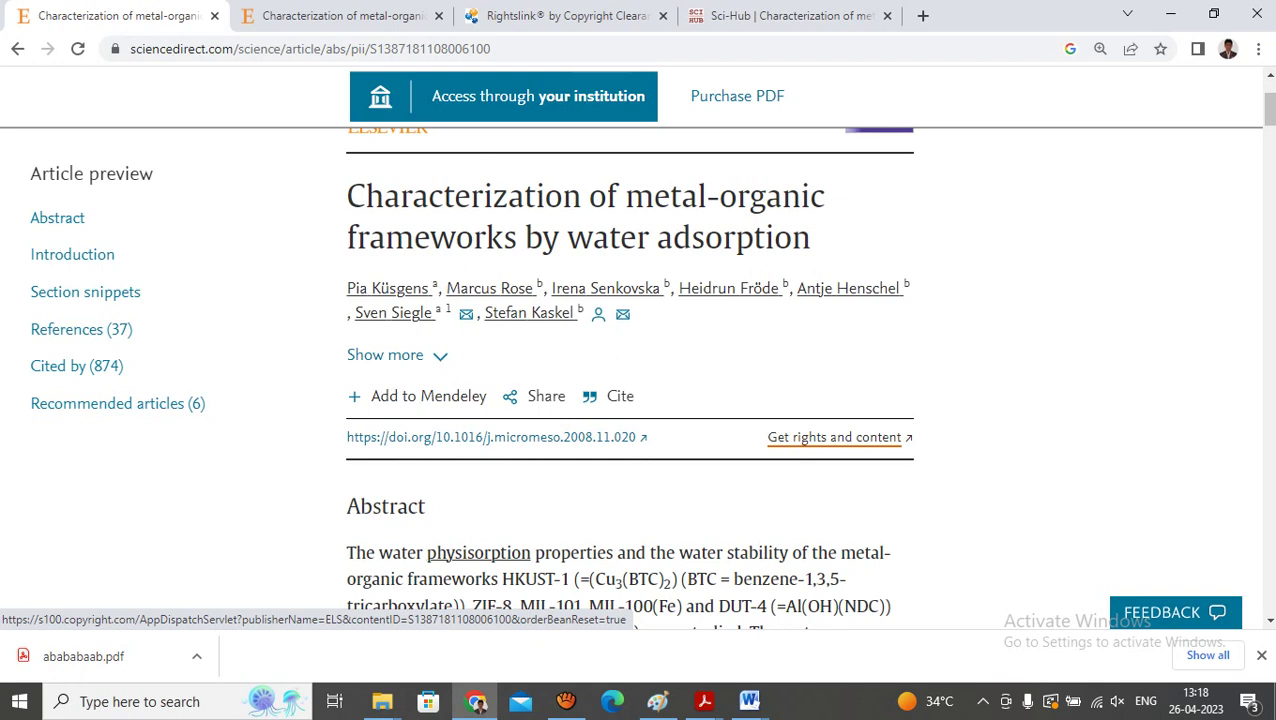
click(836, 437)
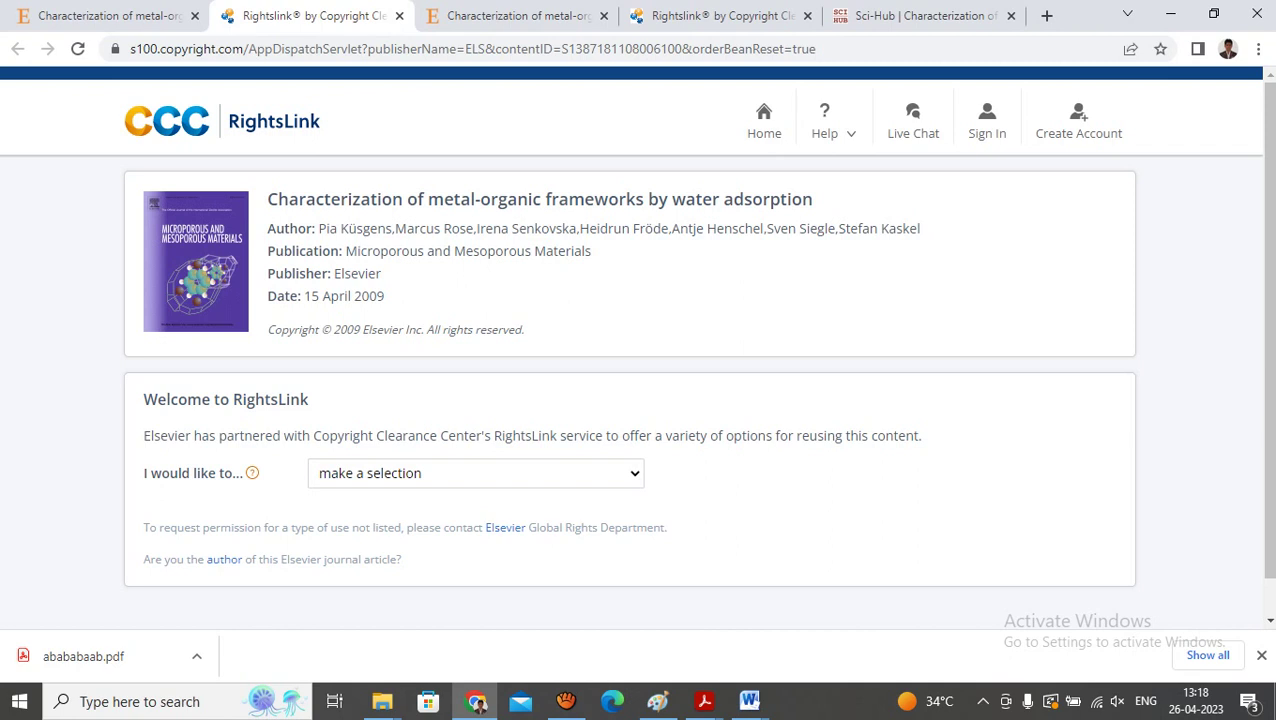
- Choose "reuse in a book/textbook" as the intended use of the article's content
scroll(636, 344, down, 1)
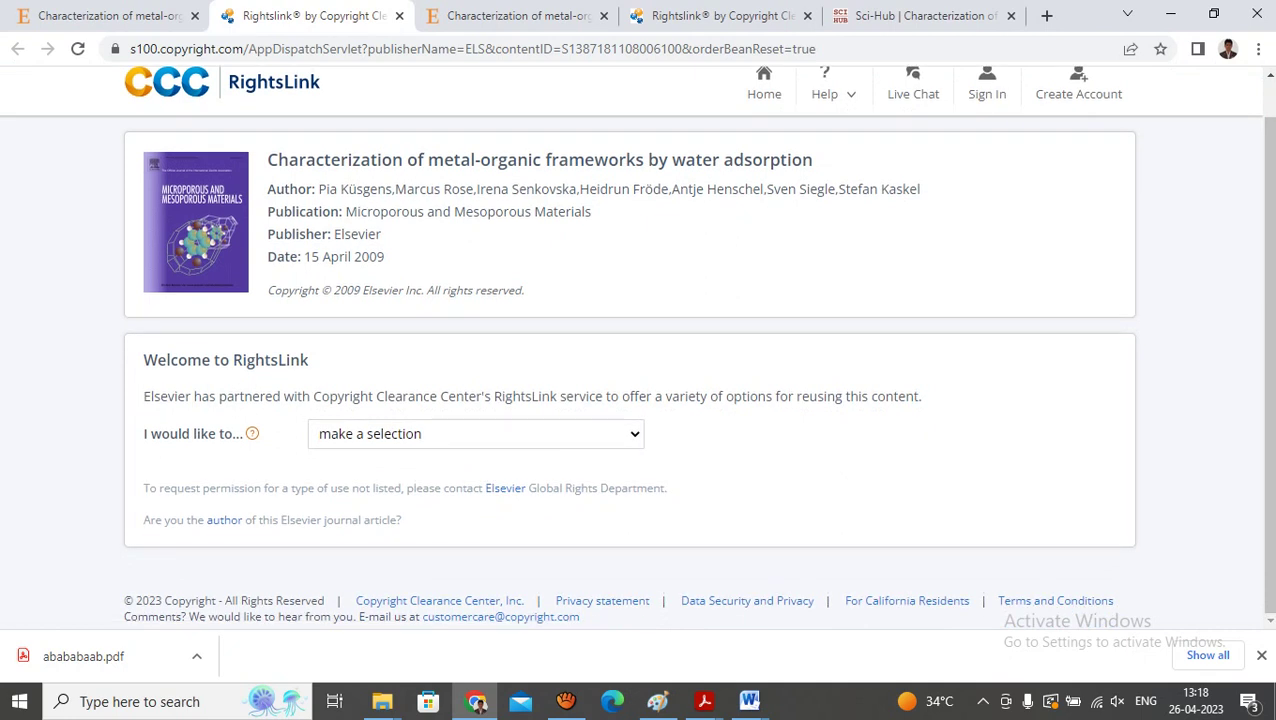
scroll(636, 344, up, 1)
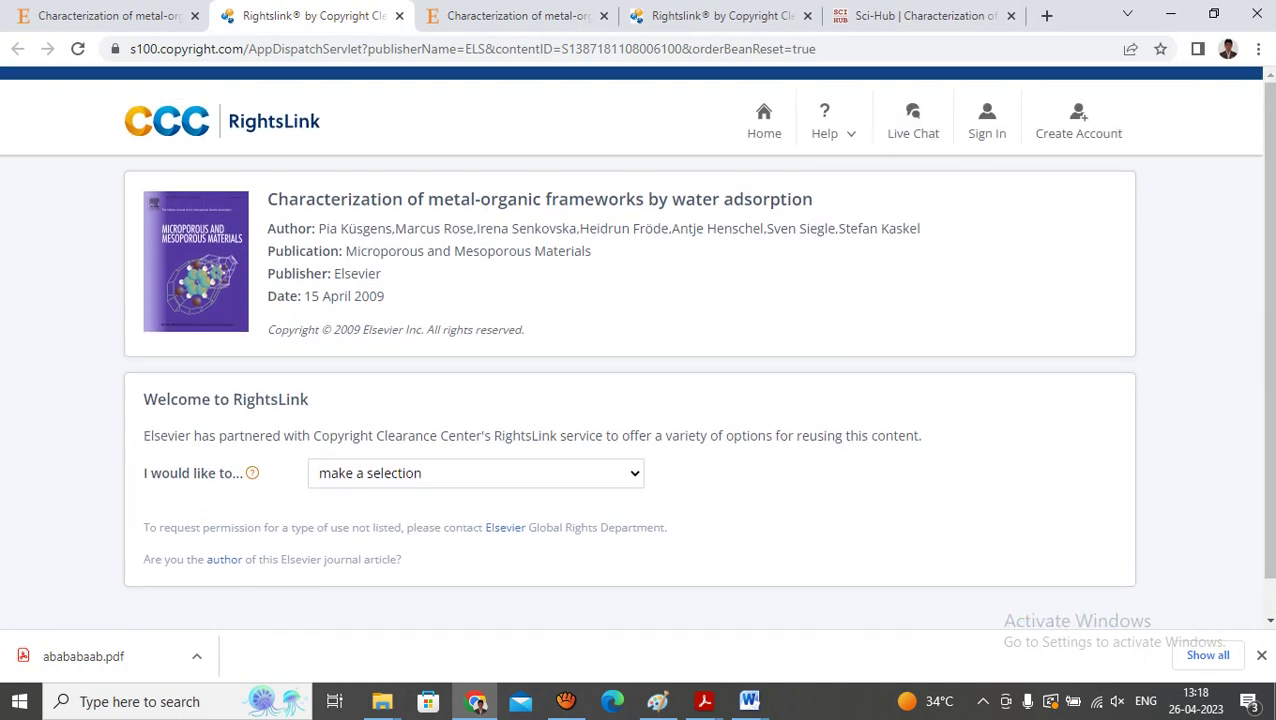
scroll(636, 344, down, 1)
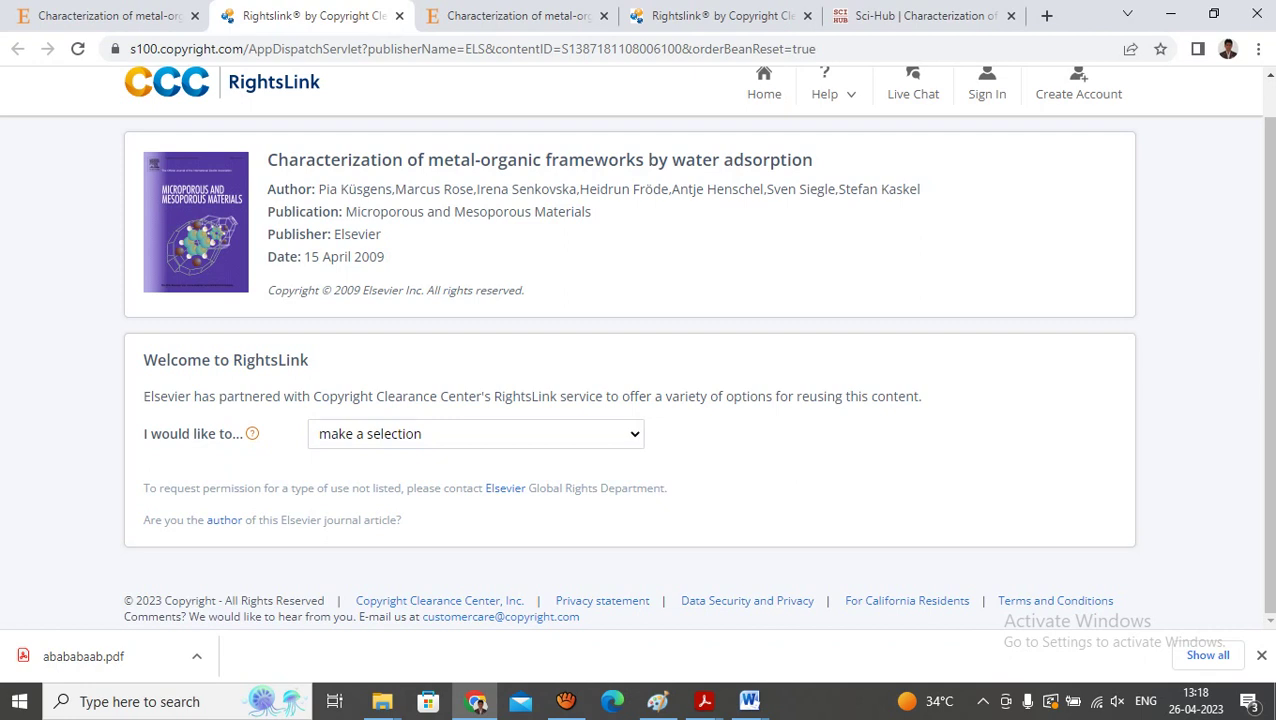
click(475, 433)
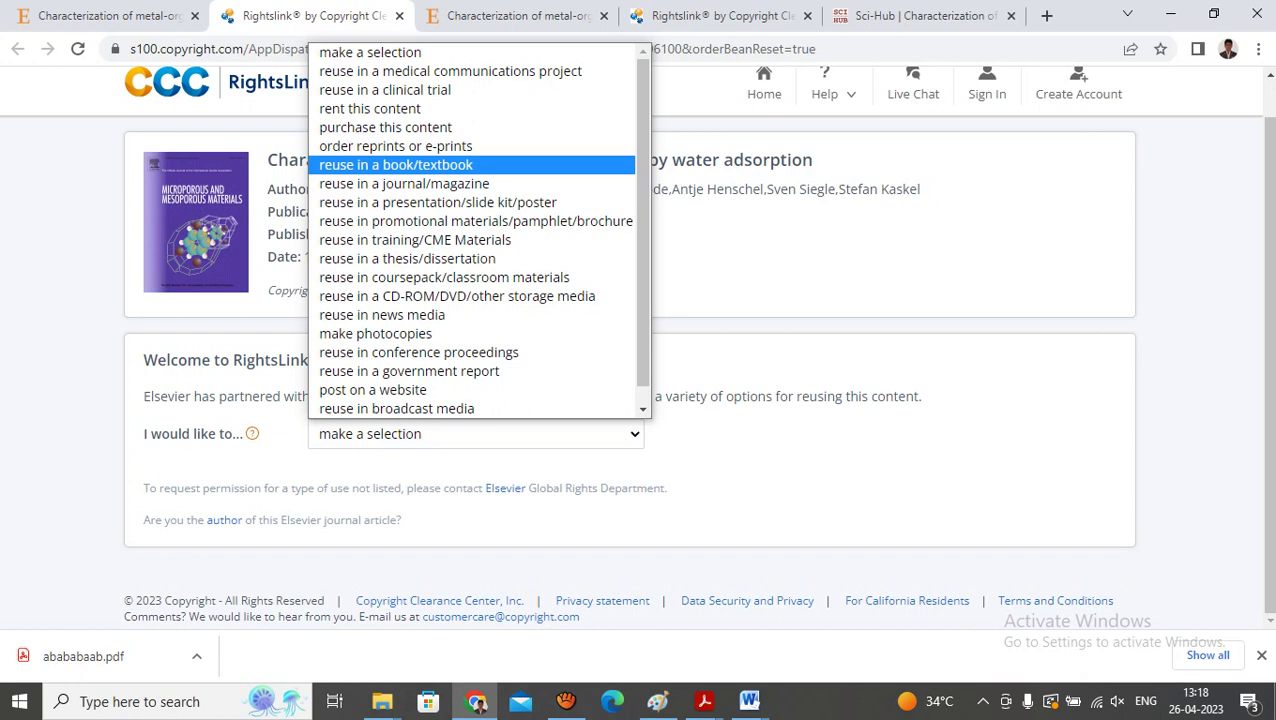
click(395, 164)
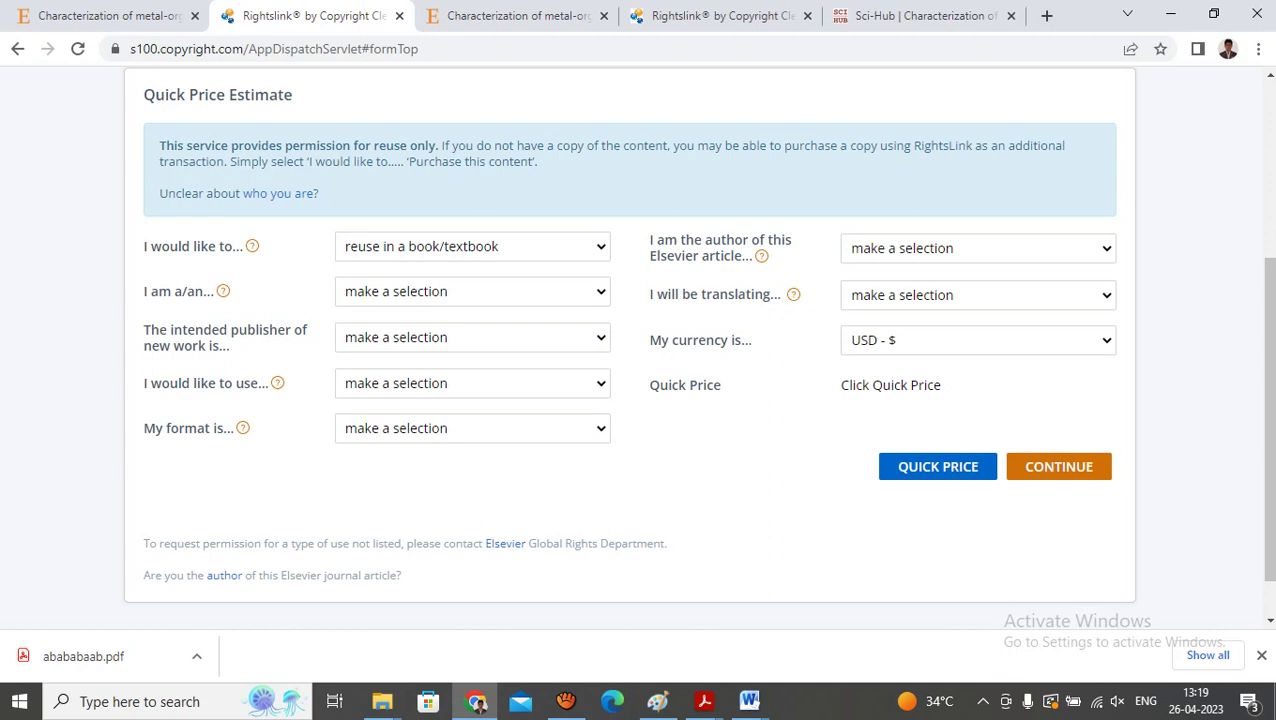
- Set the requester type in the price estimate form to academic/educational institute
click(472, 291)
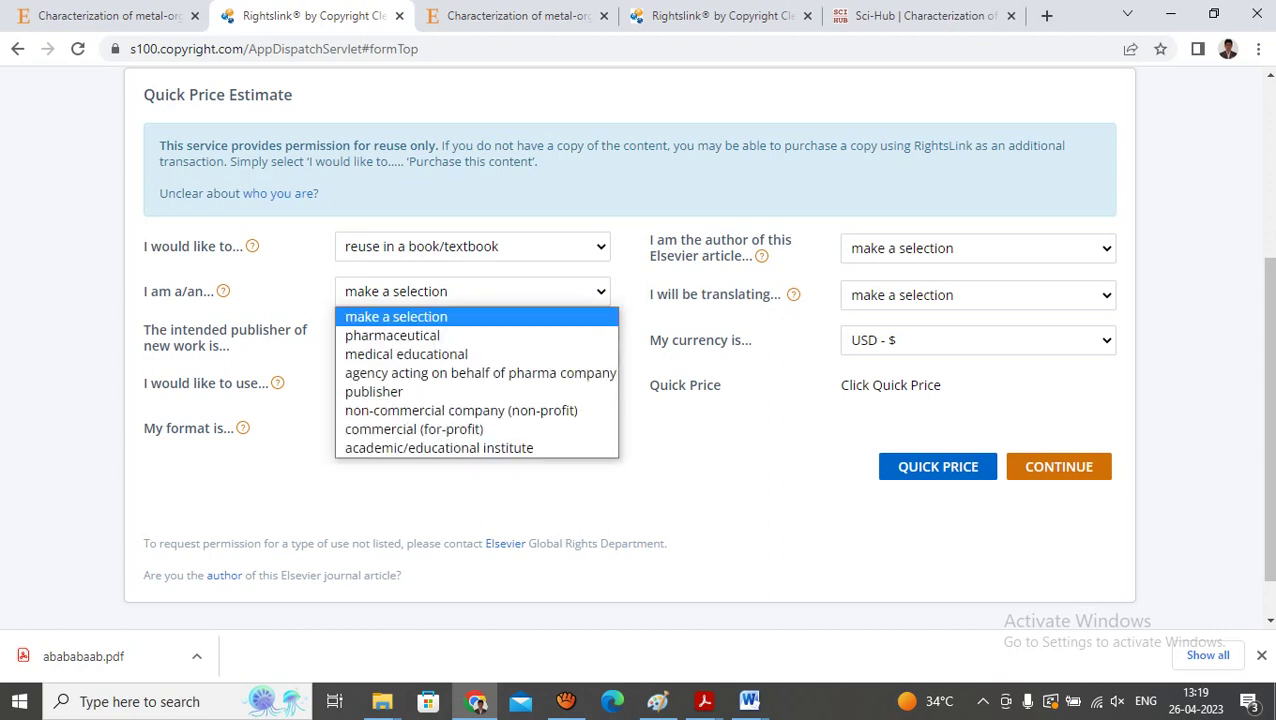
key(Down)
key(Down)
key(Down)
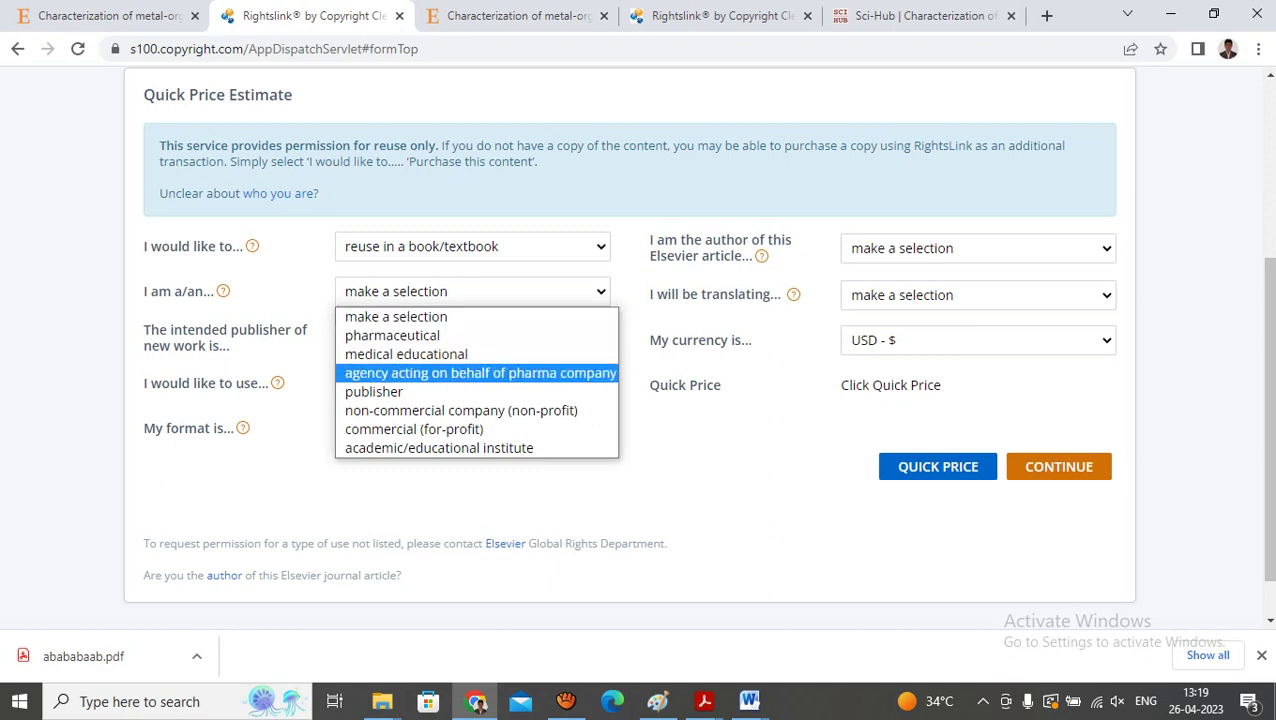
key(Down)
key(Down)
key(Down)
key(Down)
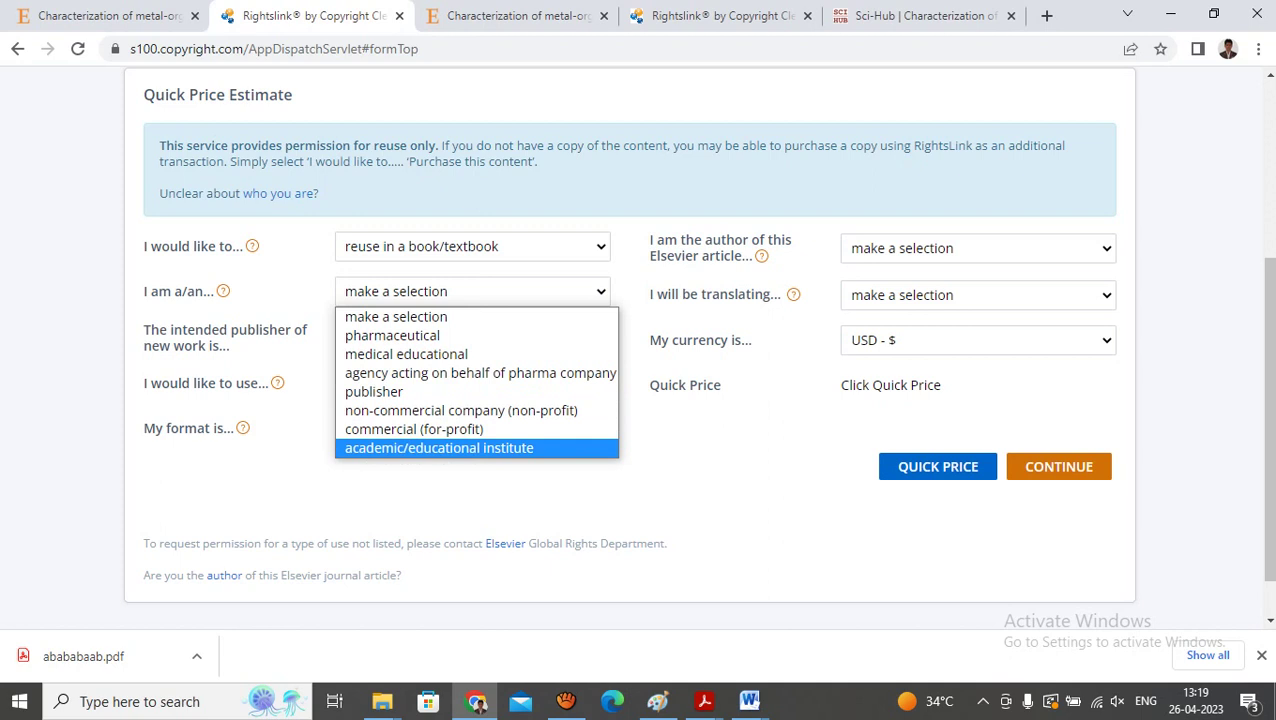
key(Return)
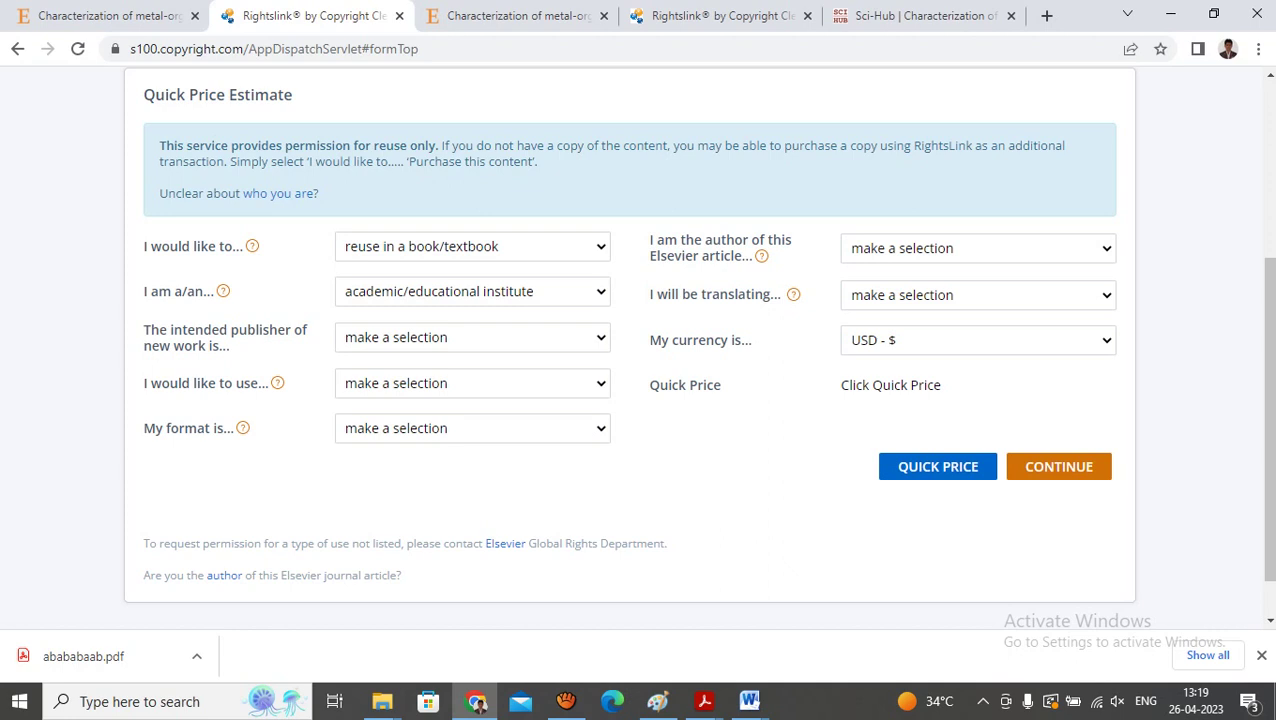
- Set the intended publisher of the new work to Elsevier
click(472, 337)
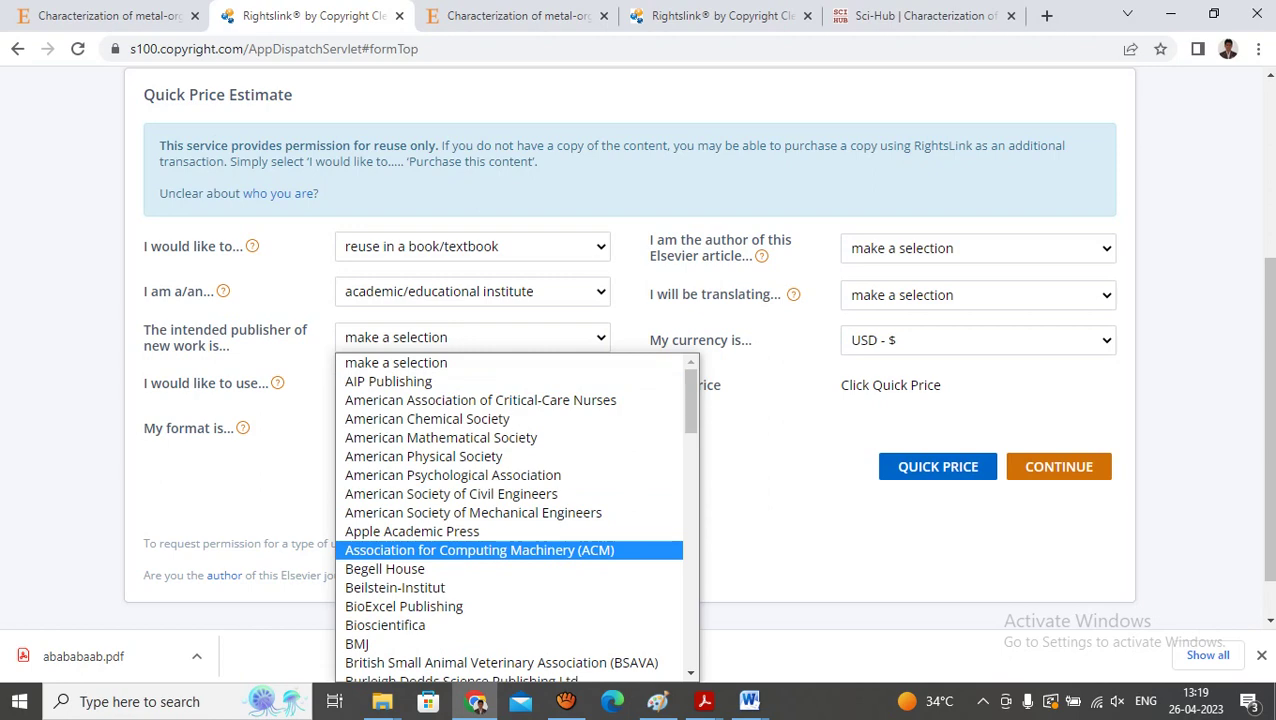
scroll(510, 515, down, 5)
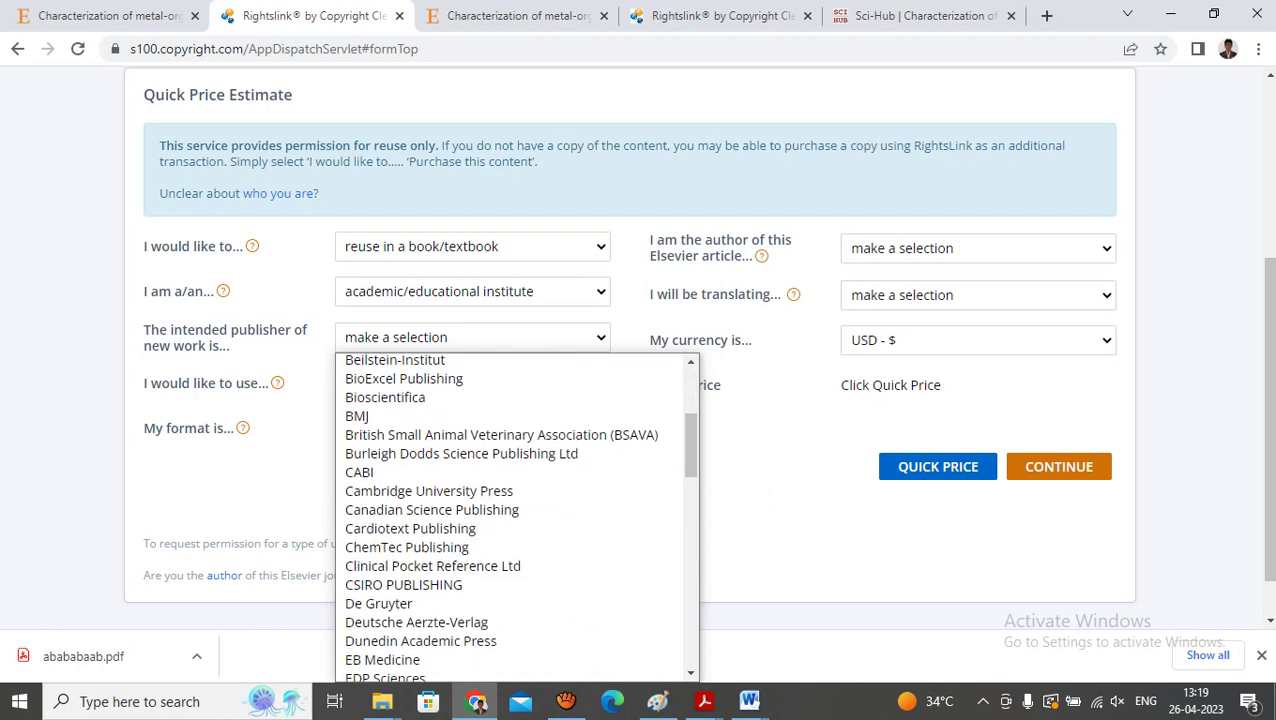
scroll(510, 517, down, 3)
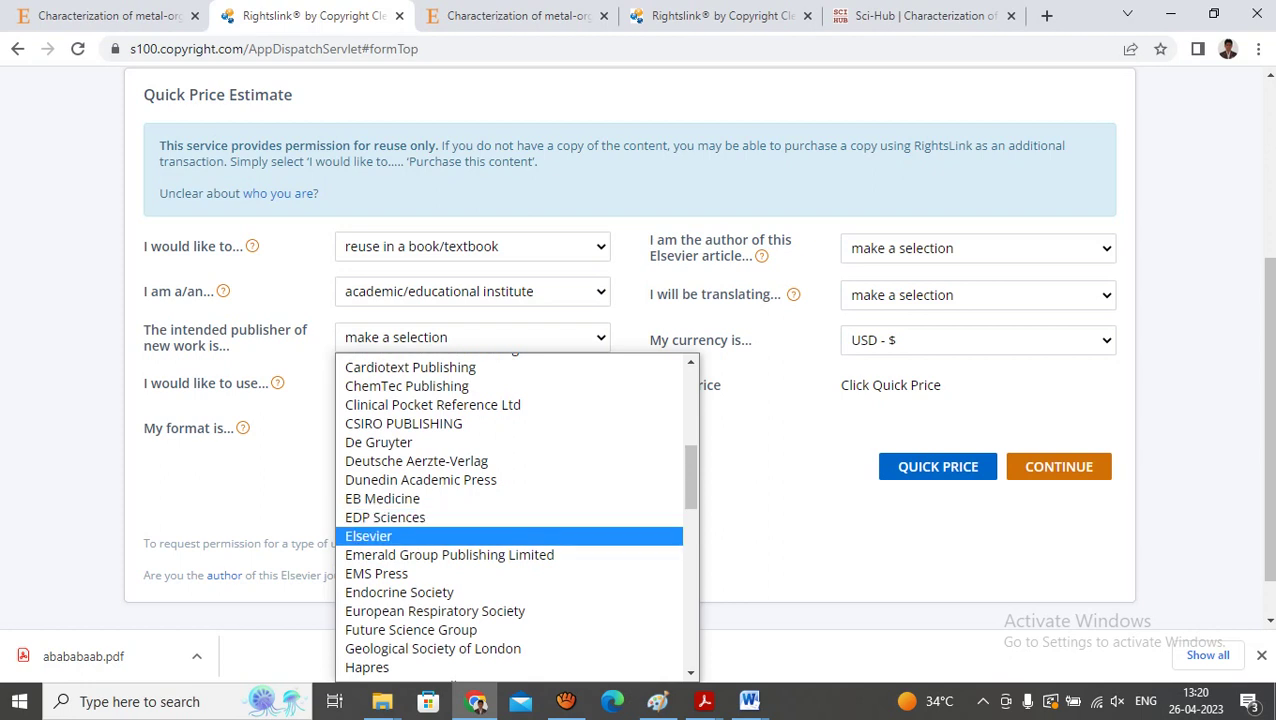
click(400, 536)
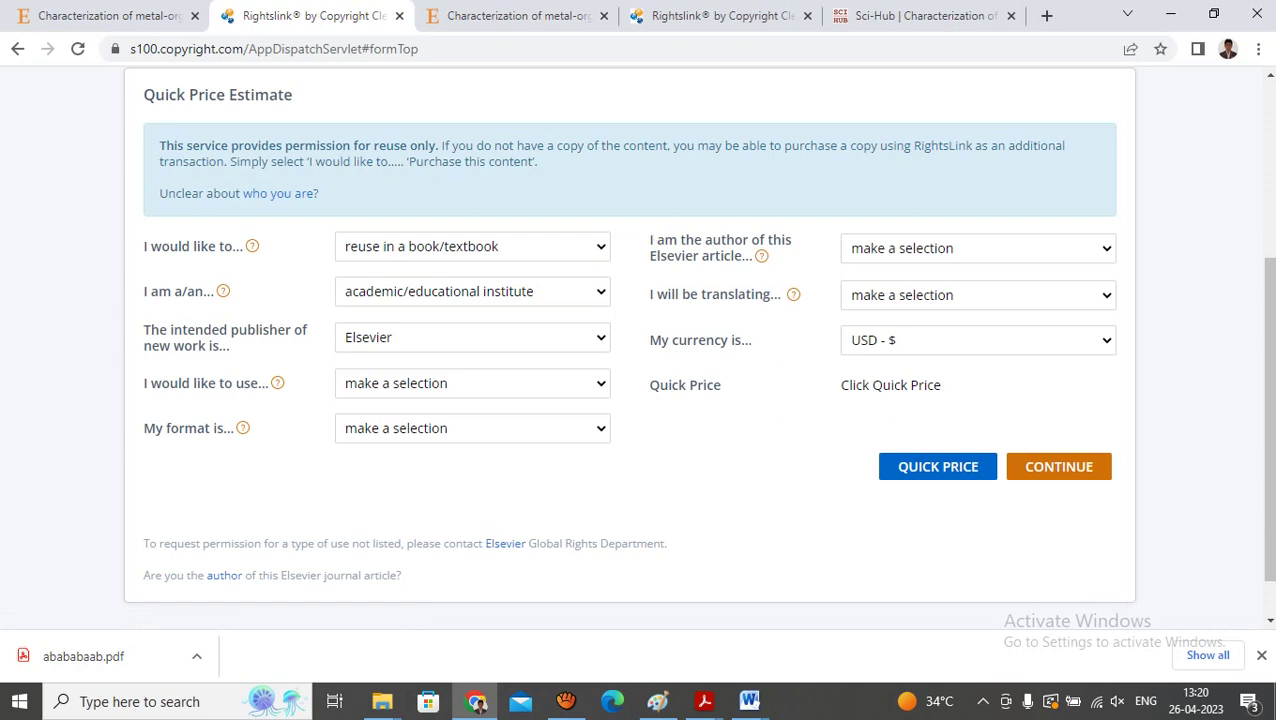
- Choose figures/tables/illustrations as the portion to use and enter 1 as their number
click(471, 383)
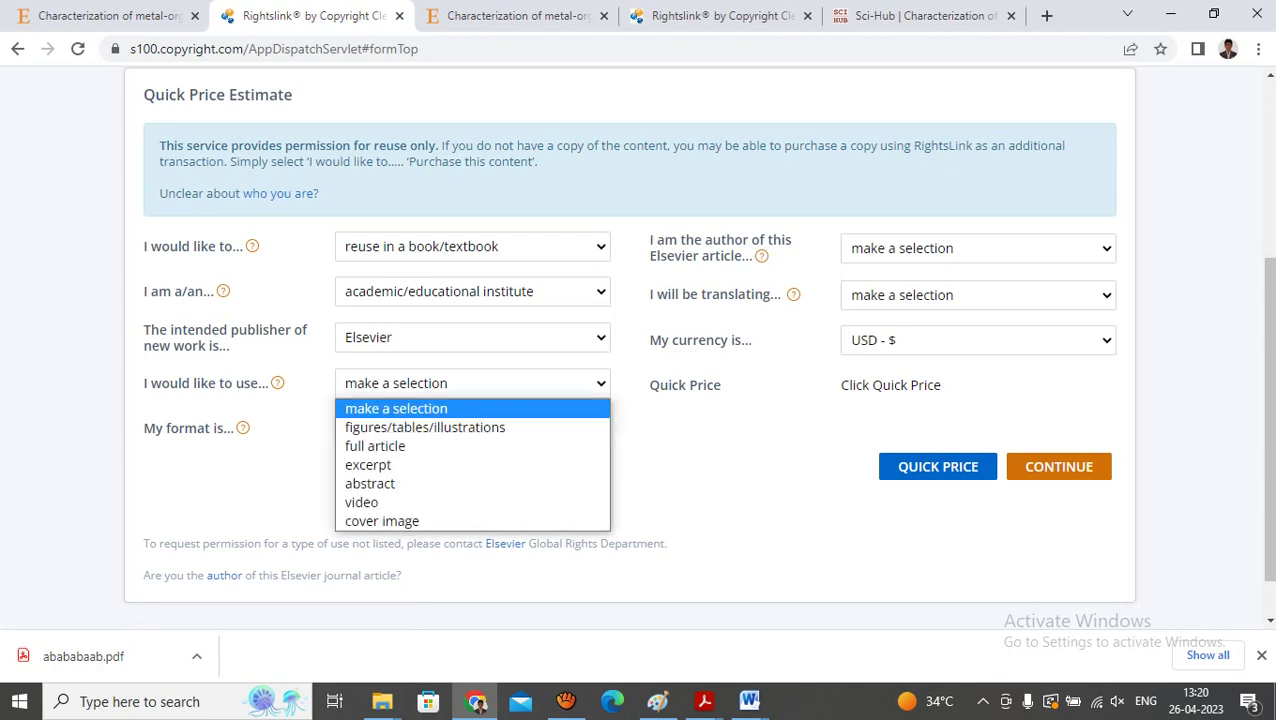
key(Down)
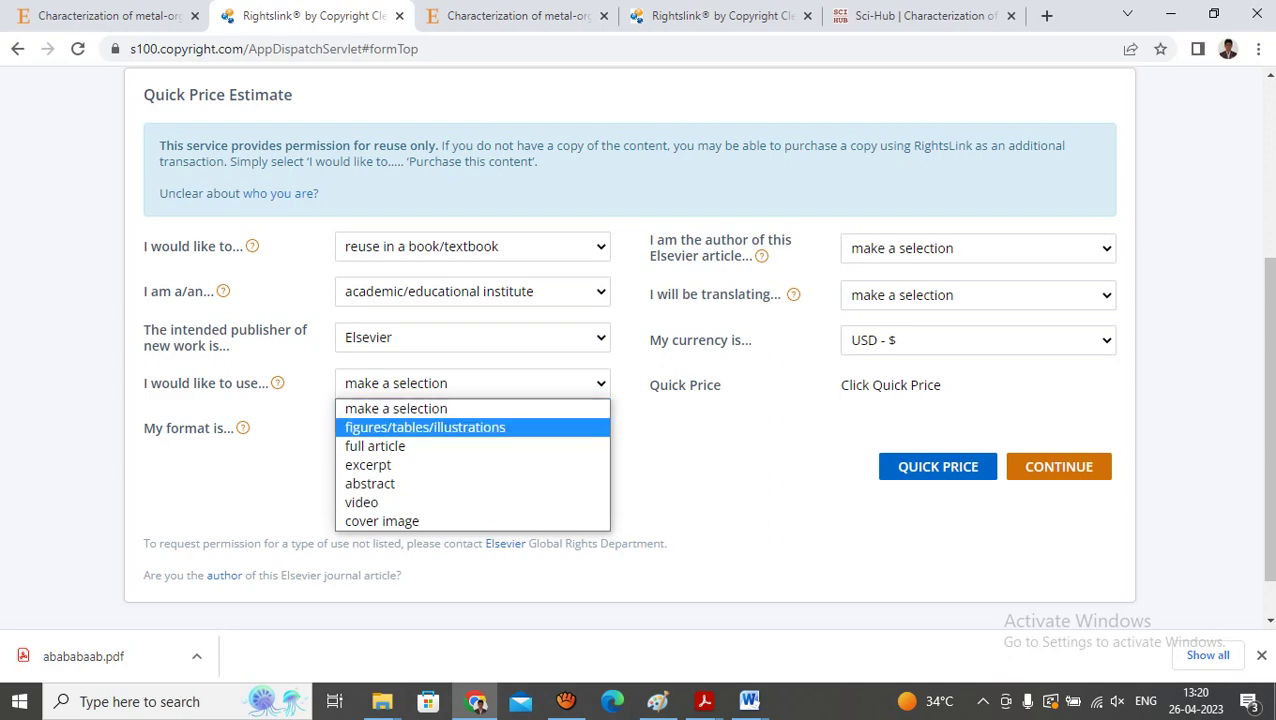
key(Return)
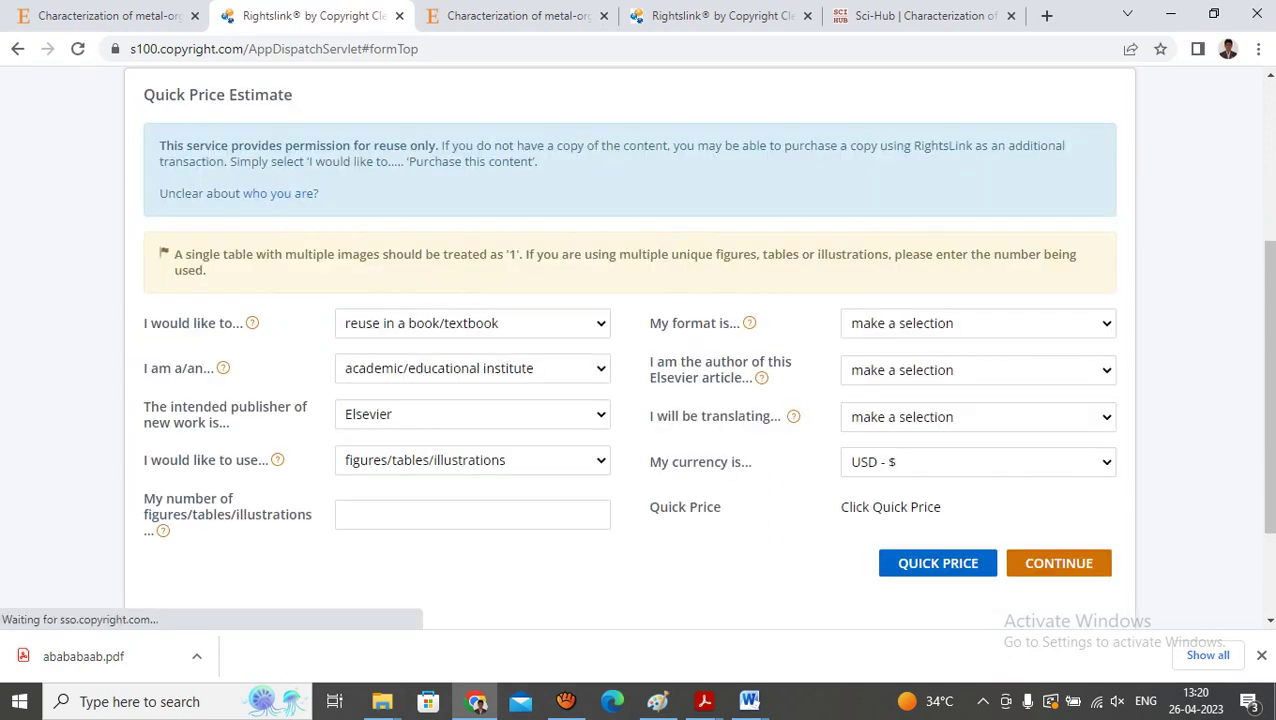
scroll(638, 350, down, 2)
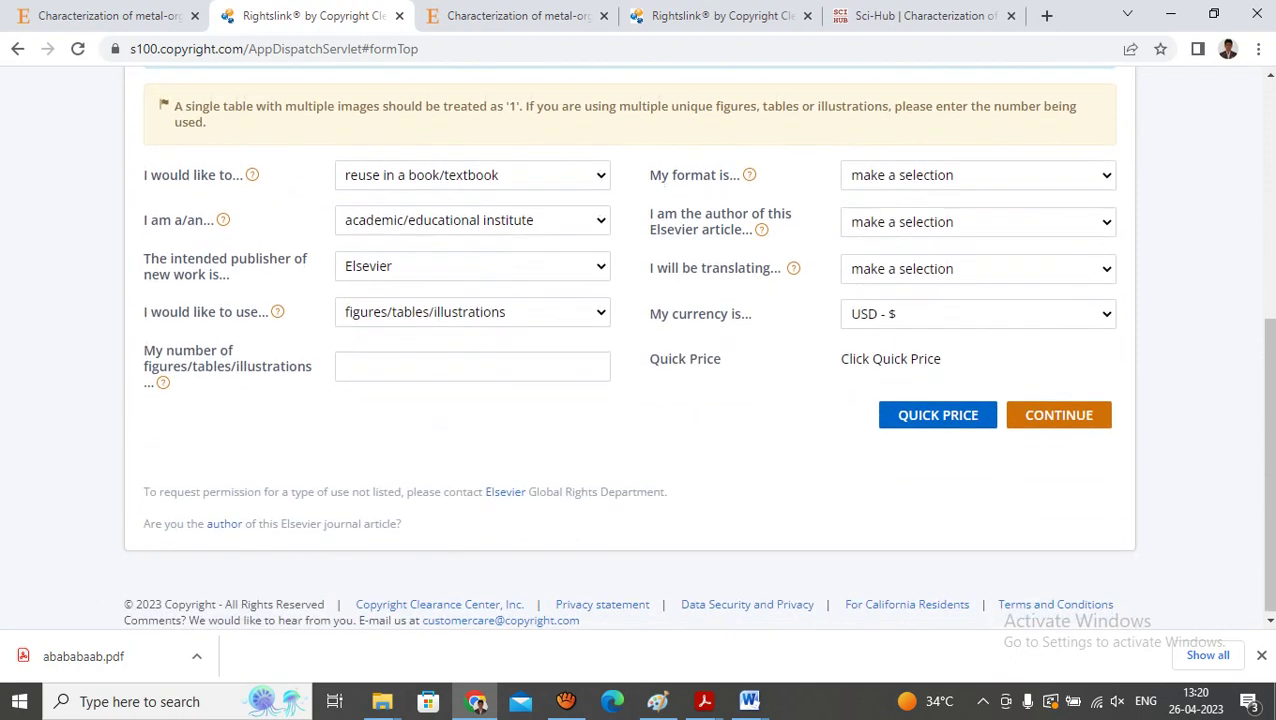
click(471, 366)
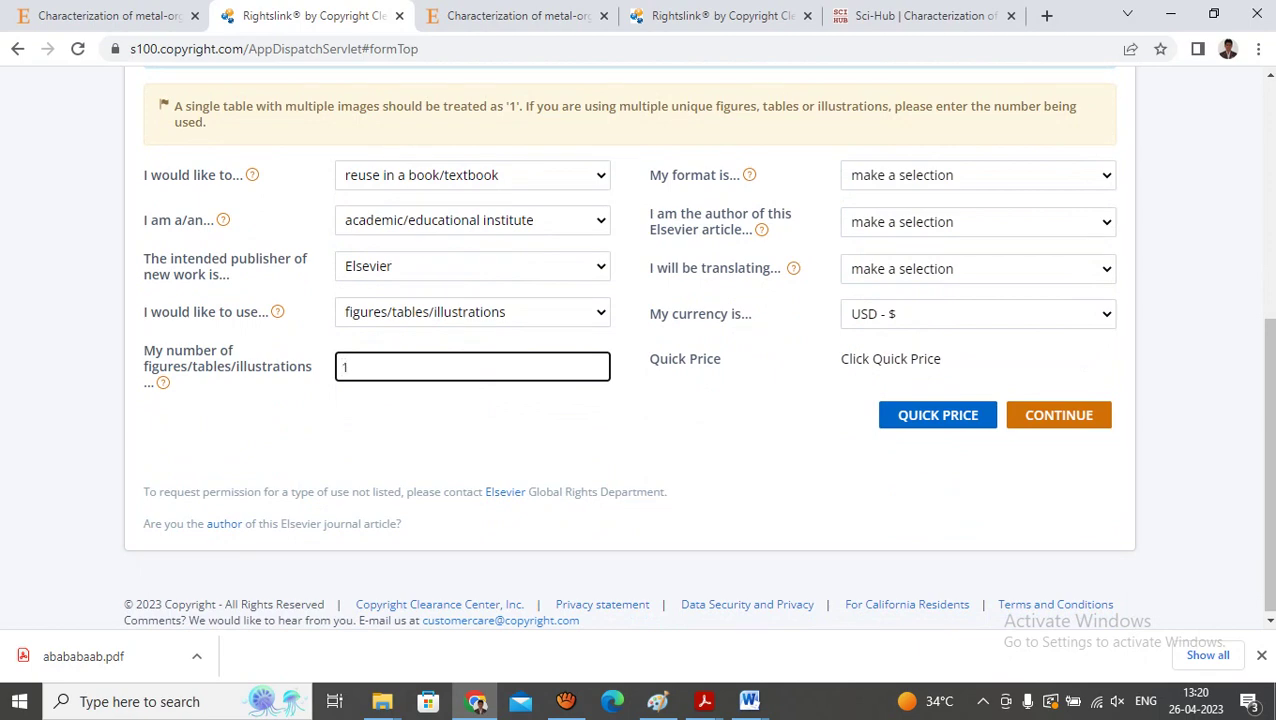
- Set the format of the new work to electronic
scroll(638, 350, up, 3)
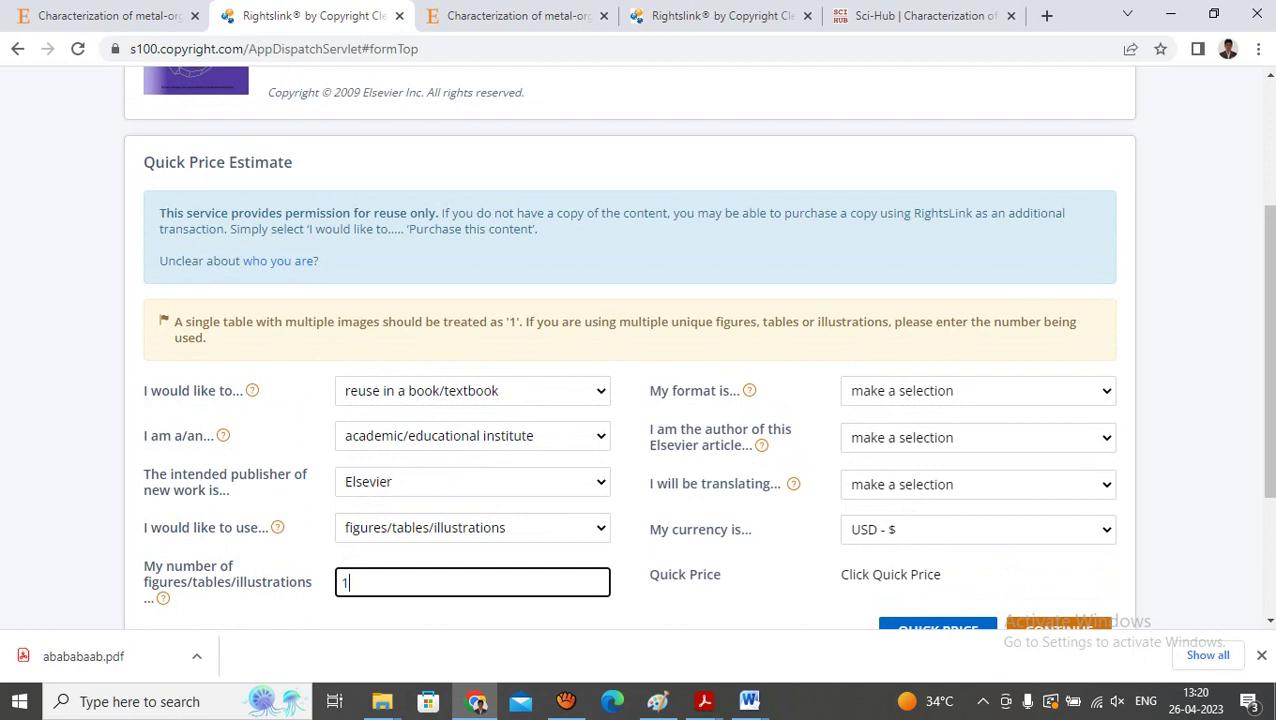
click(977, 390)
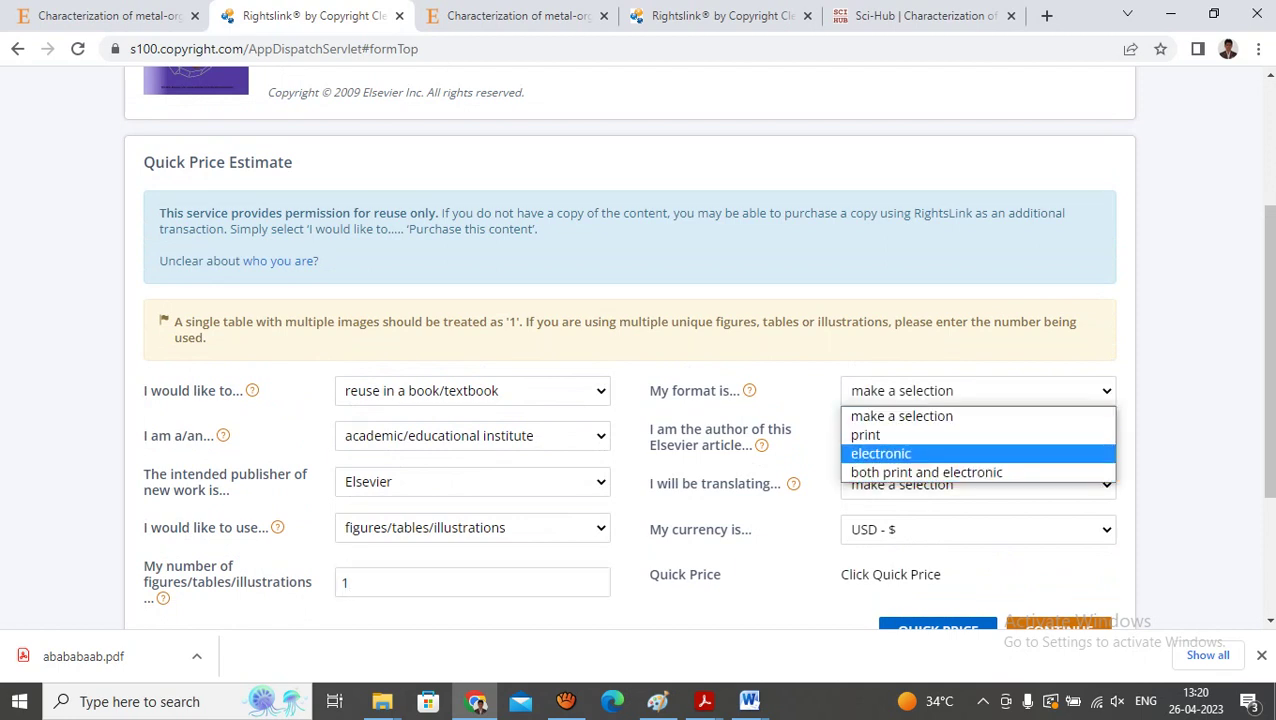
click(880, 453)
- Answer No to being the author of this Elsevier article and No to translating the content
scroll(640, 350, down, 1)
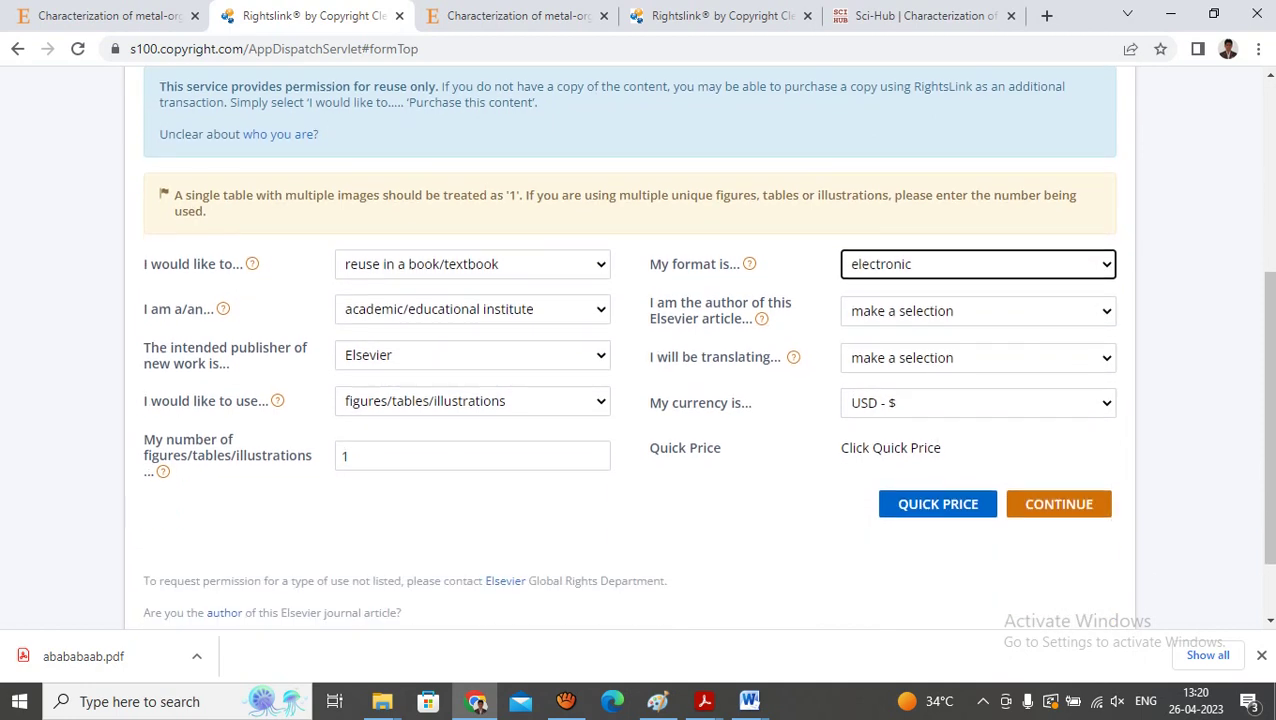
click(977, 311)
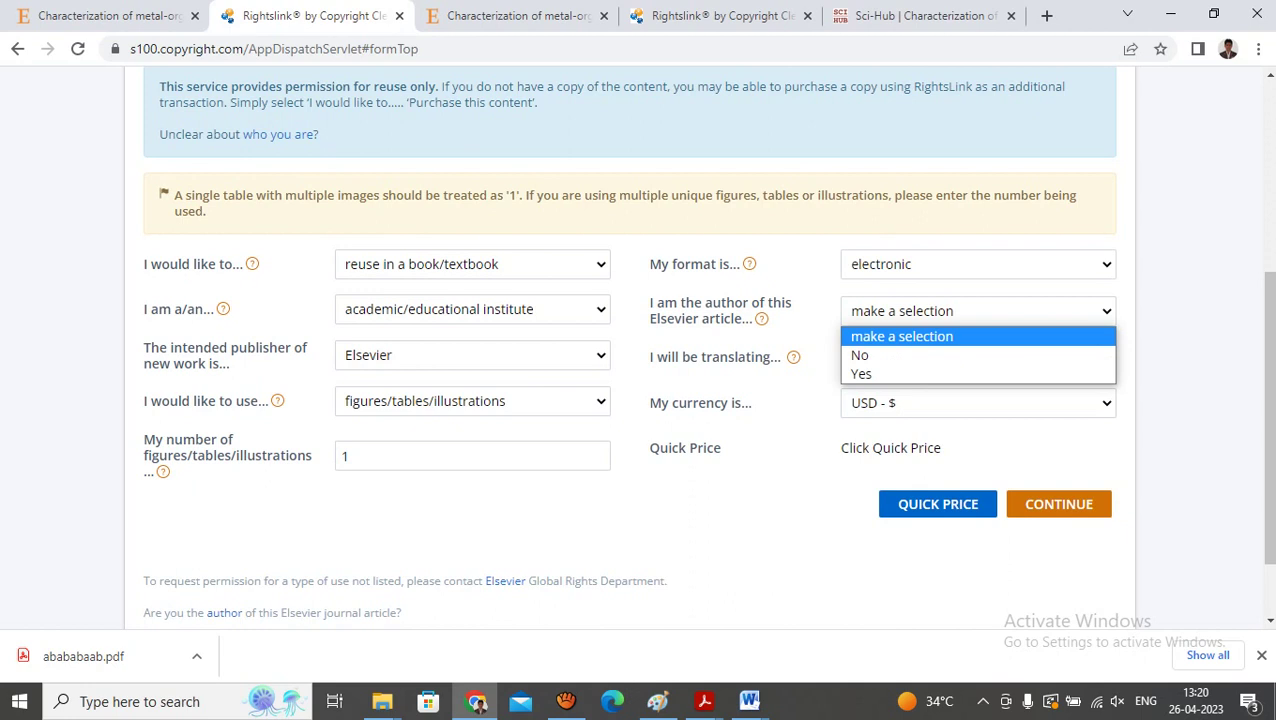
key(Down)
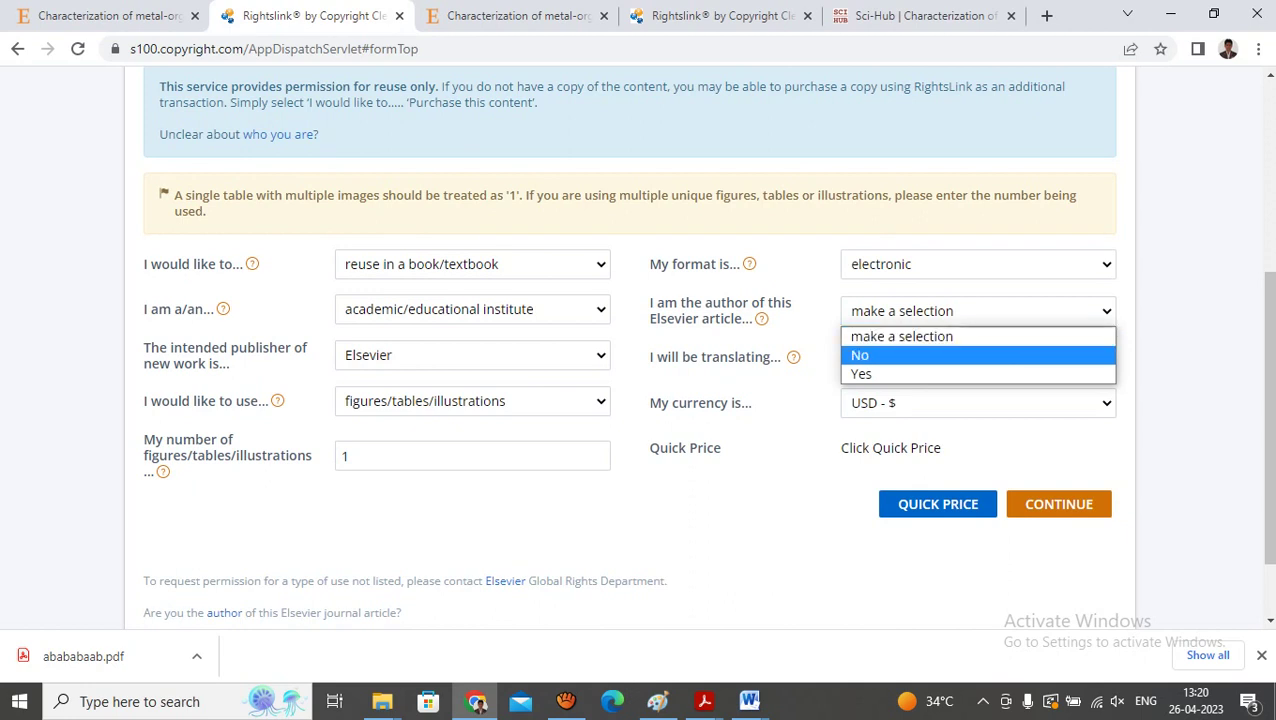
key(Return)
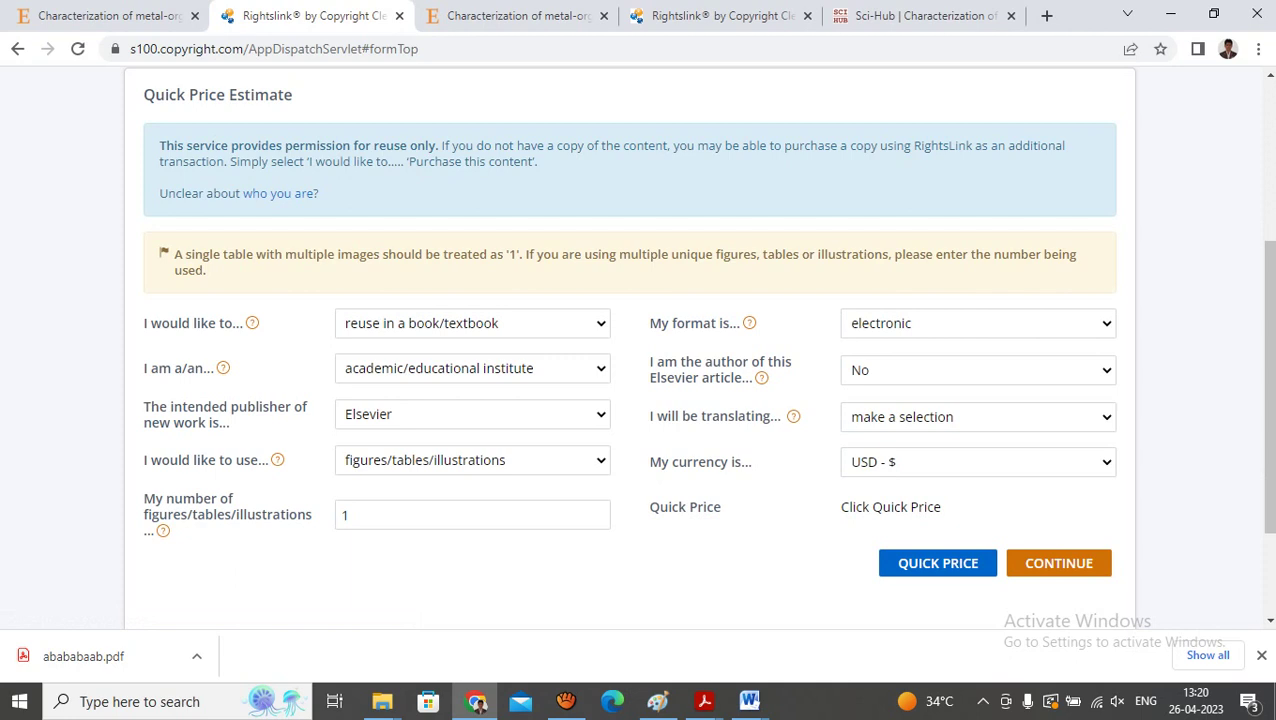
click(977, 416)
key(Down)
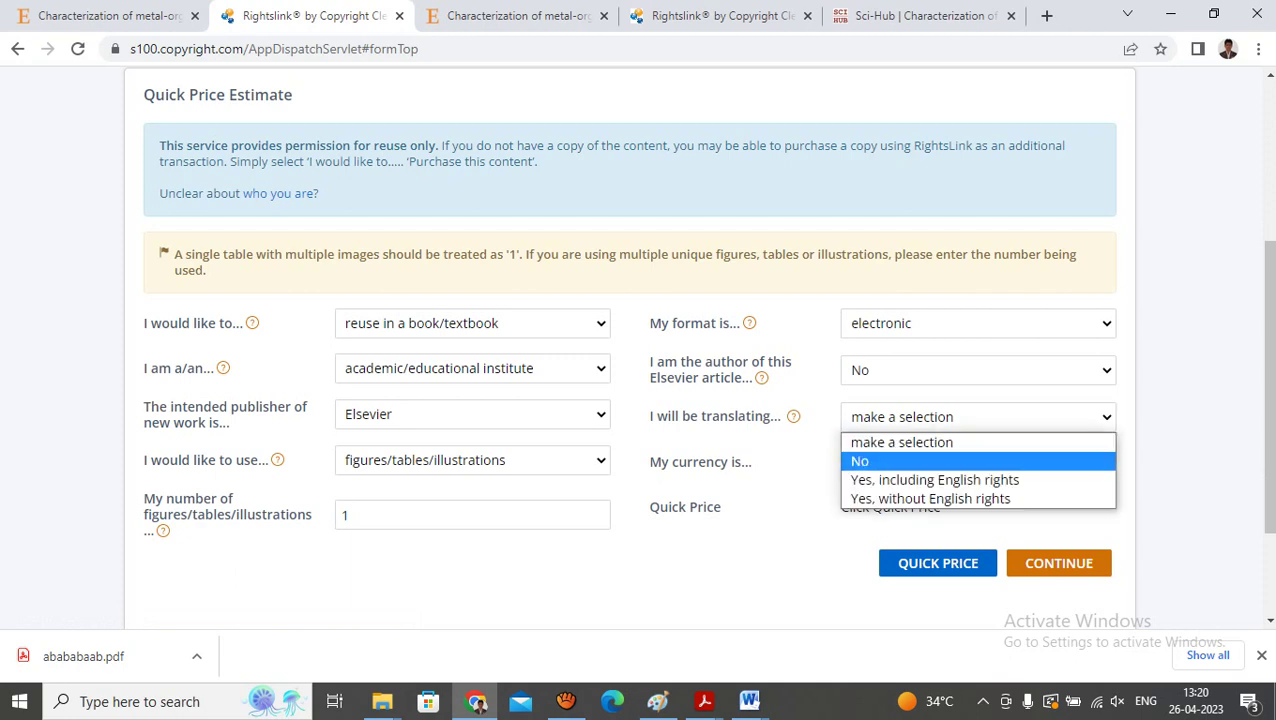
key(Return)
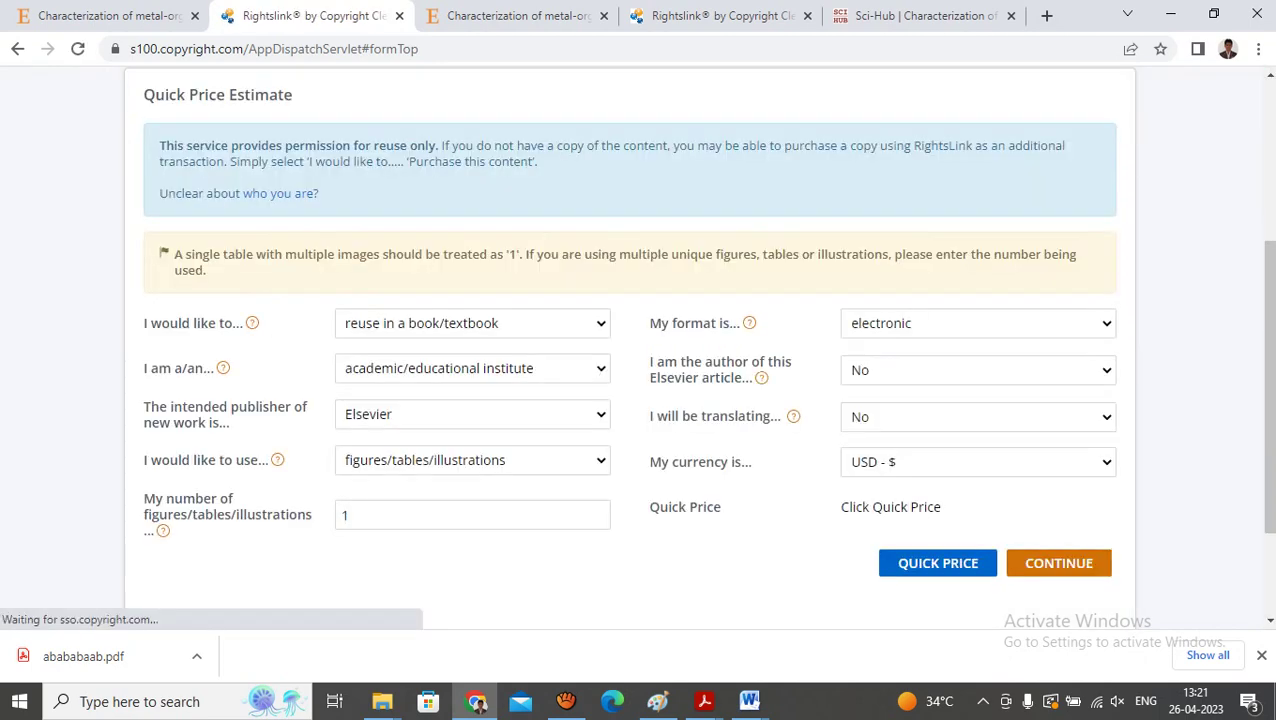
scroll(640, 350, down, 2)
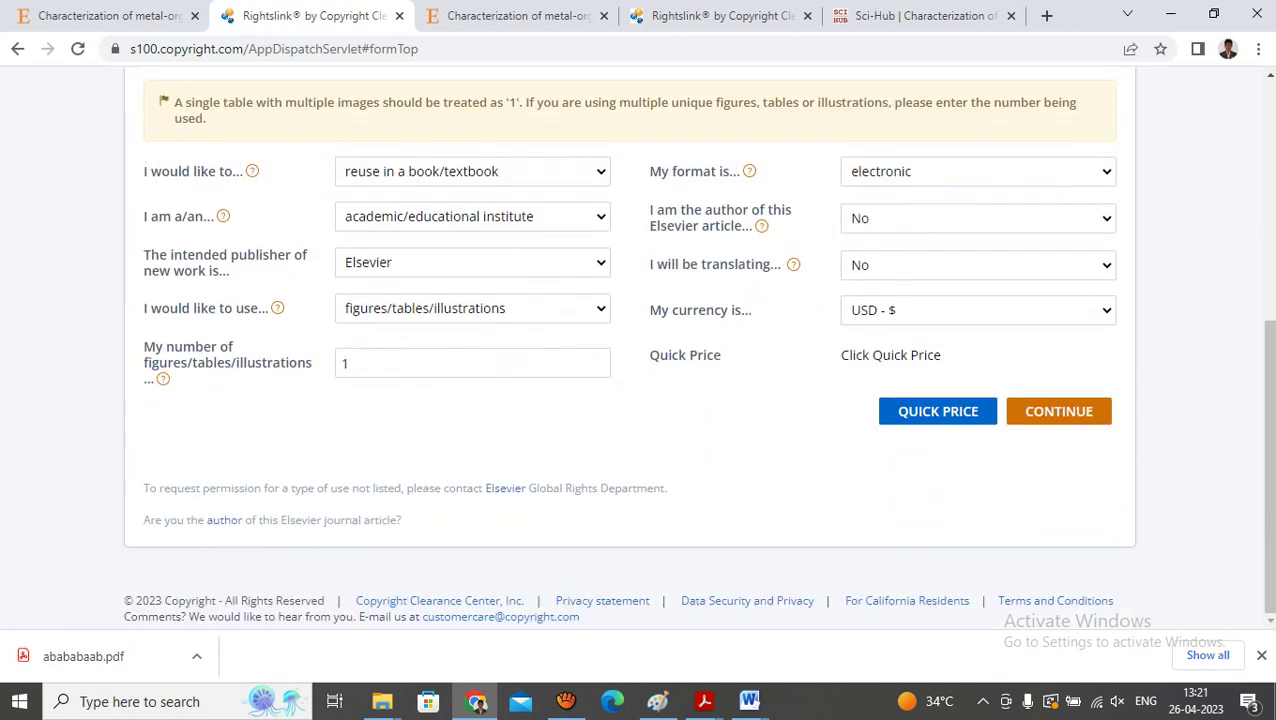
- Set the currency to USD - $ and get the quick price for the reuse request
click(977, 310)
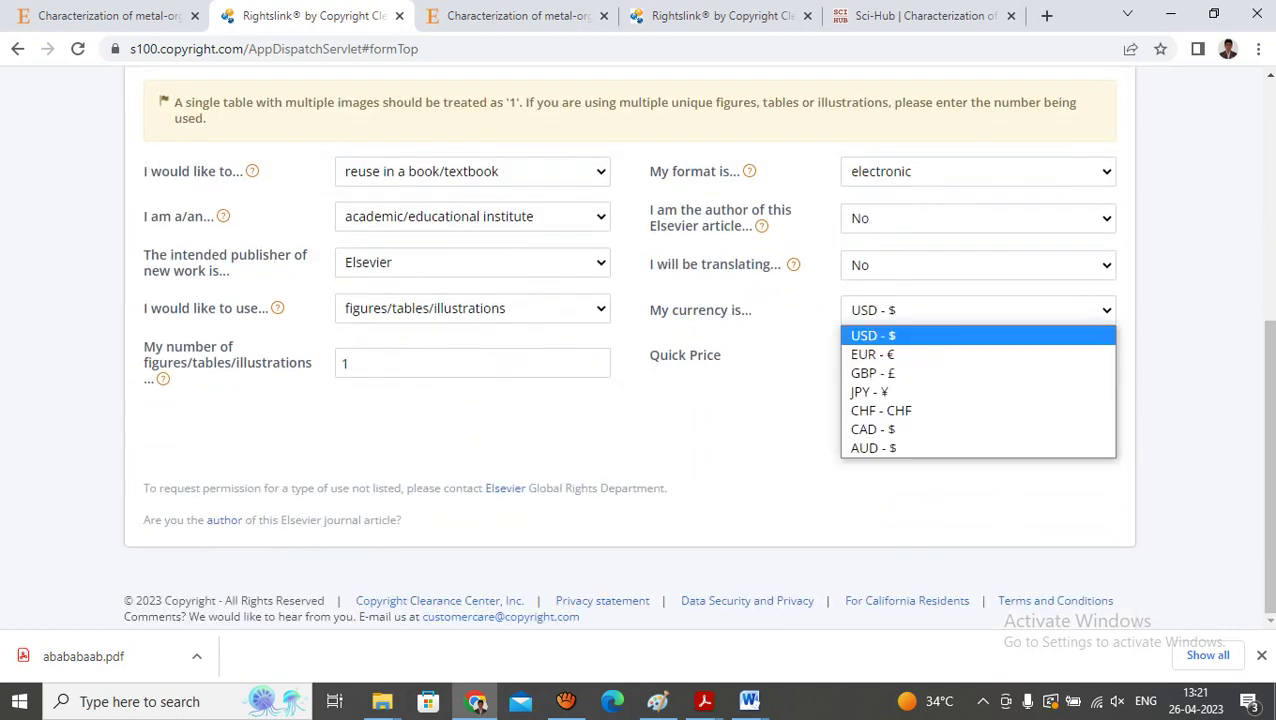
click(977, 335)
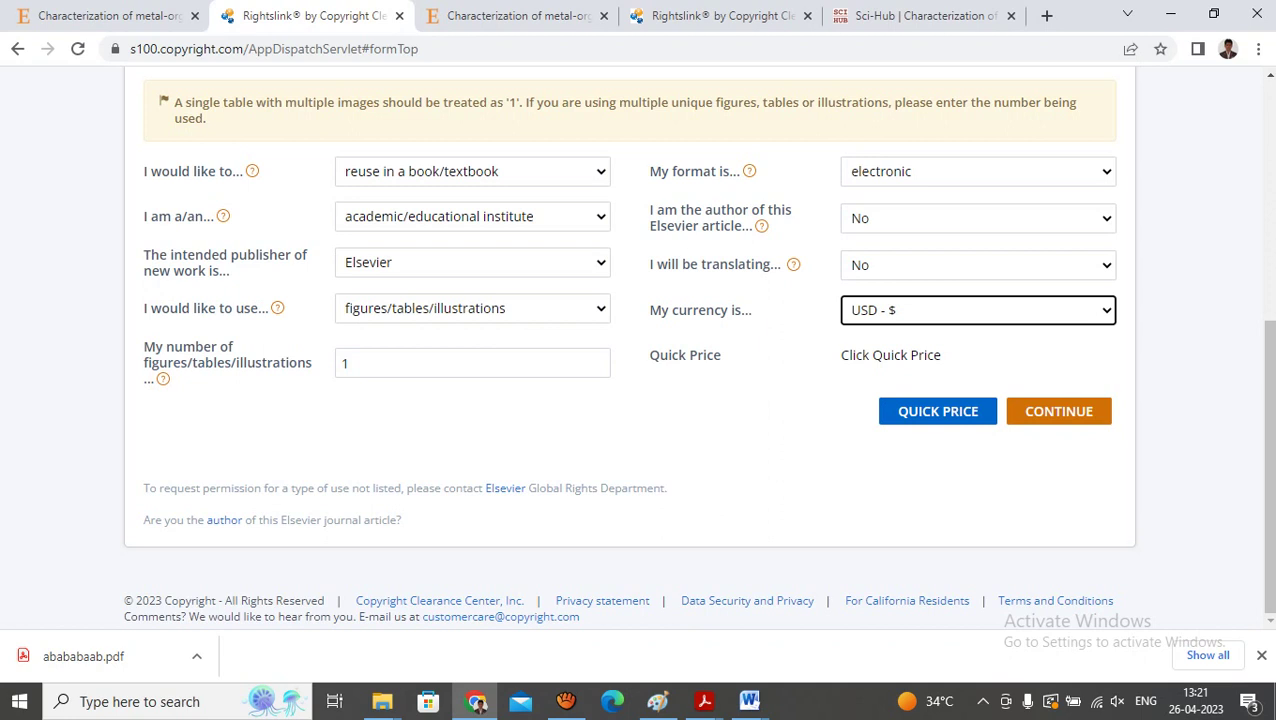
key(alt+Down)
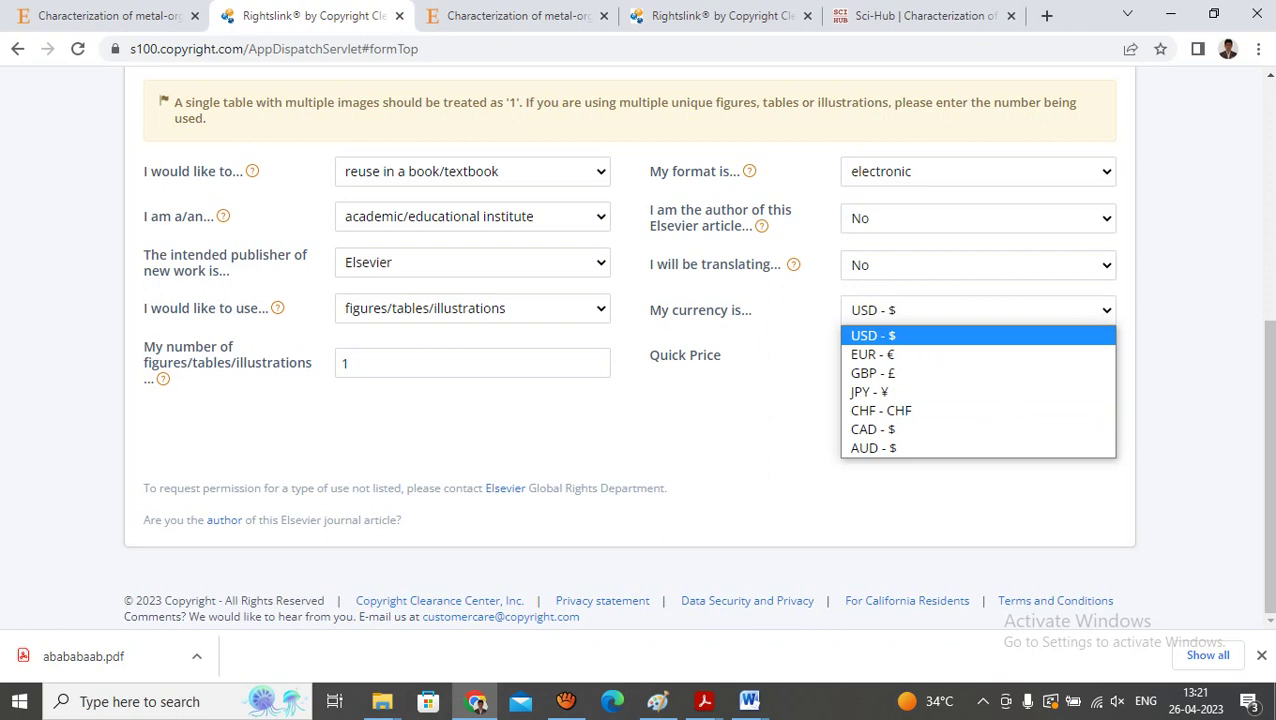
key(Return)
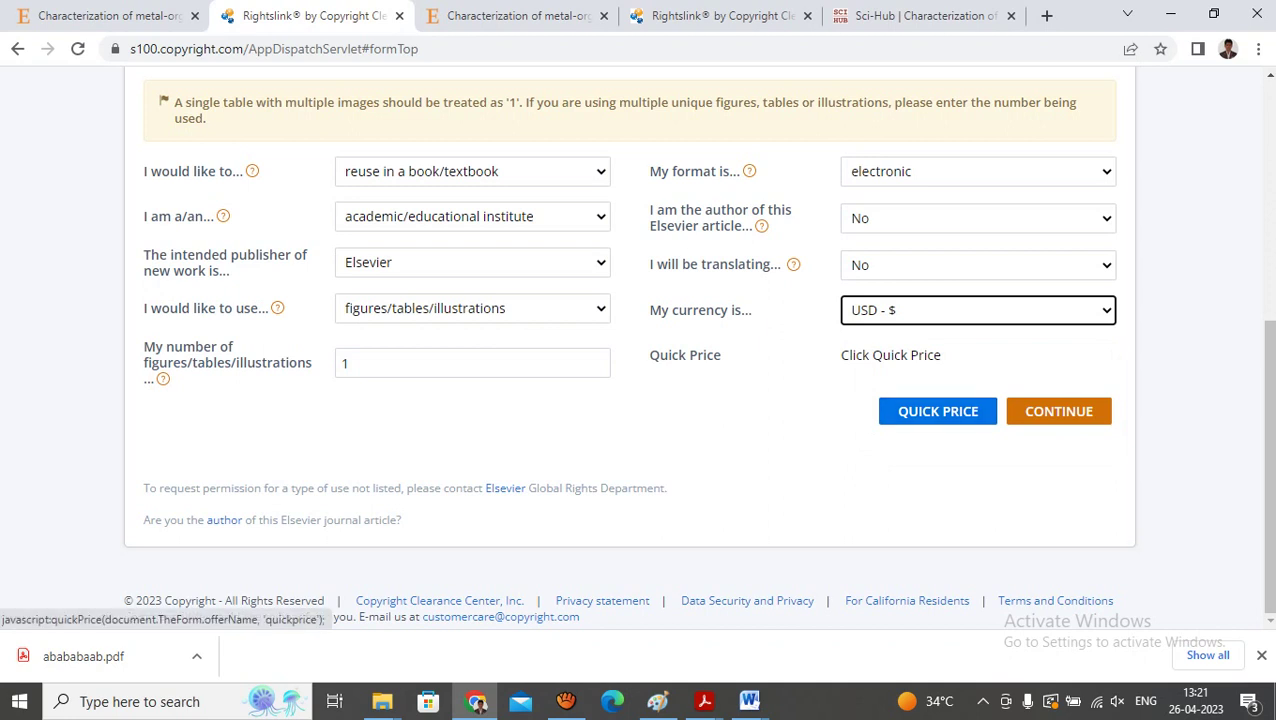
click(937, 411)
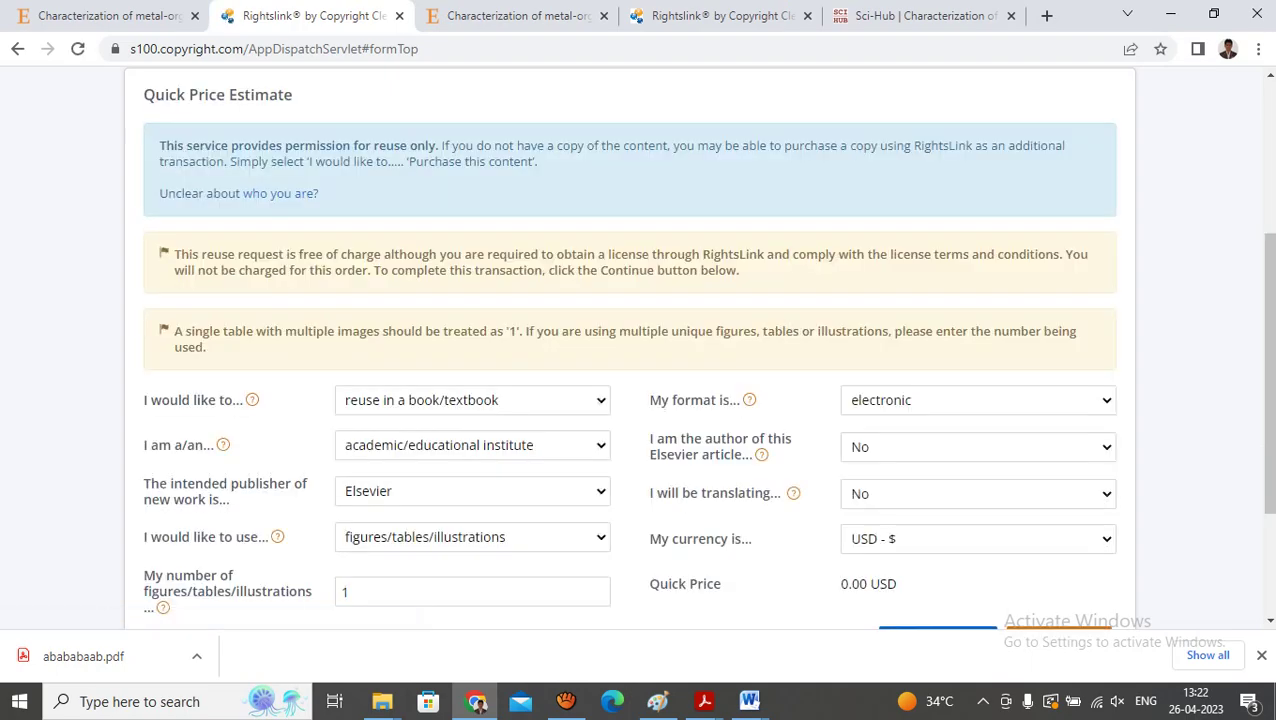
- Continue with the request and sign in to the CCC account with the saved username and password
scroll(638, 350, down, 3)
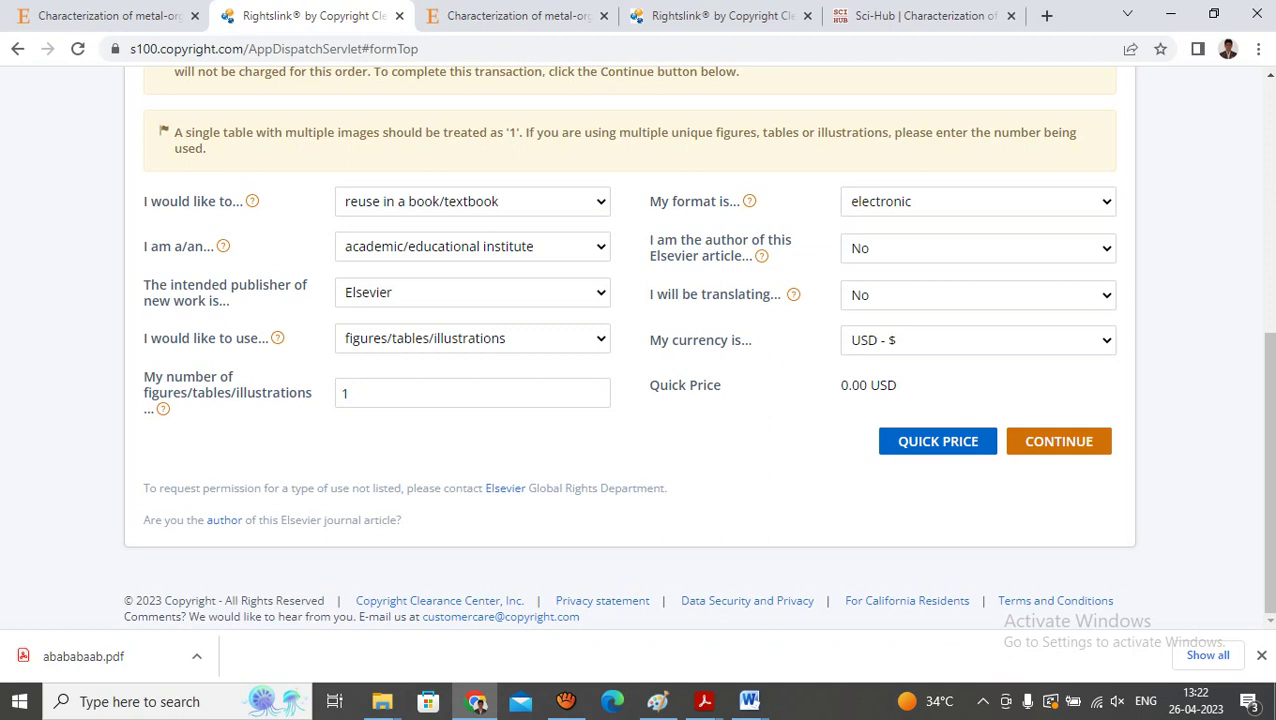
click(1059, 441)
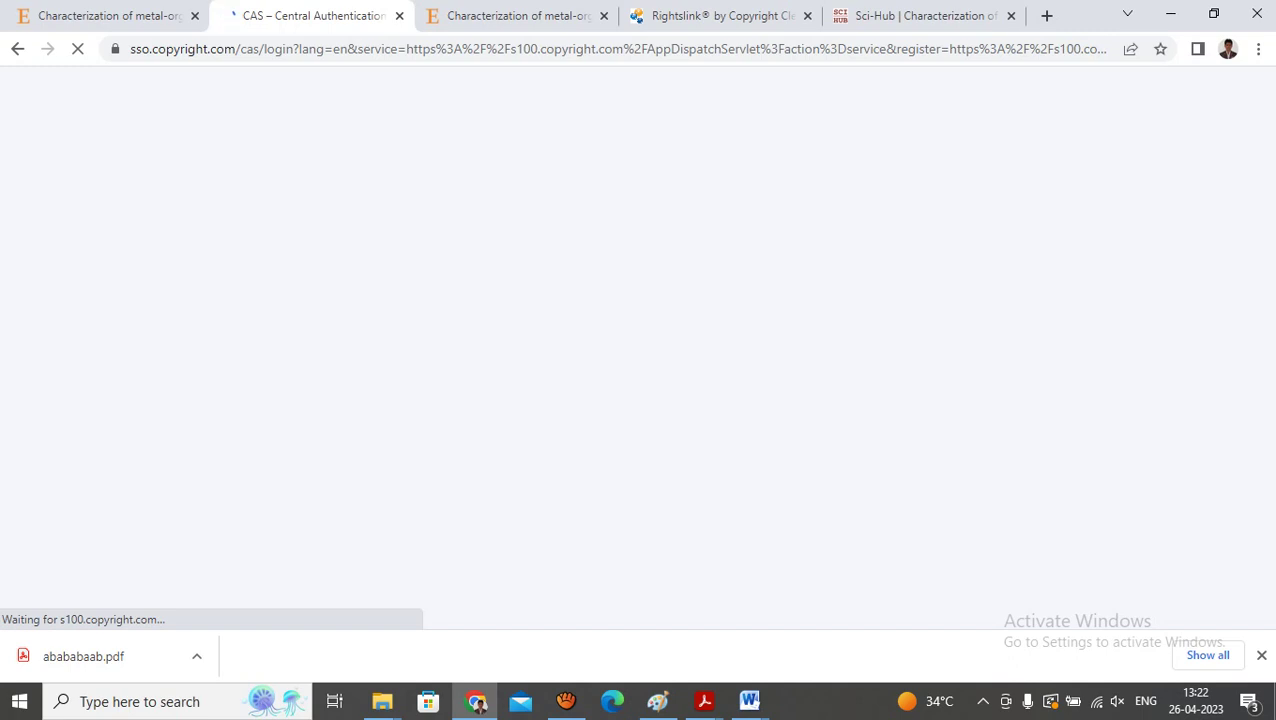
click(637, 374)
key(Return)
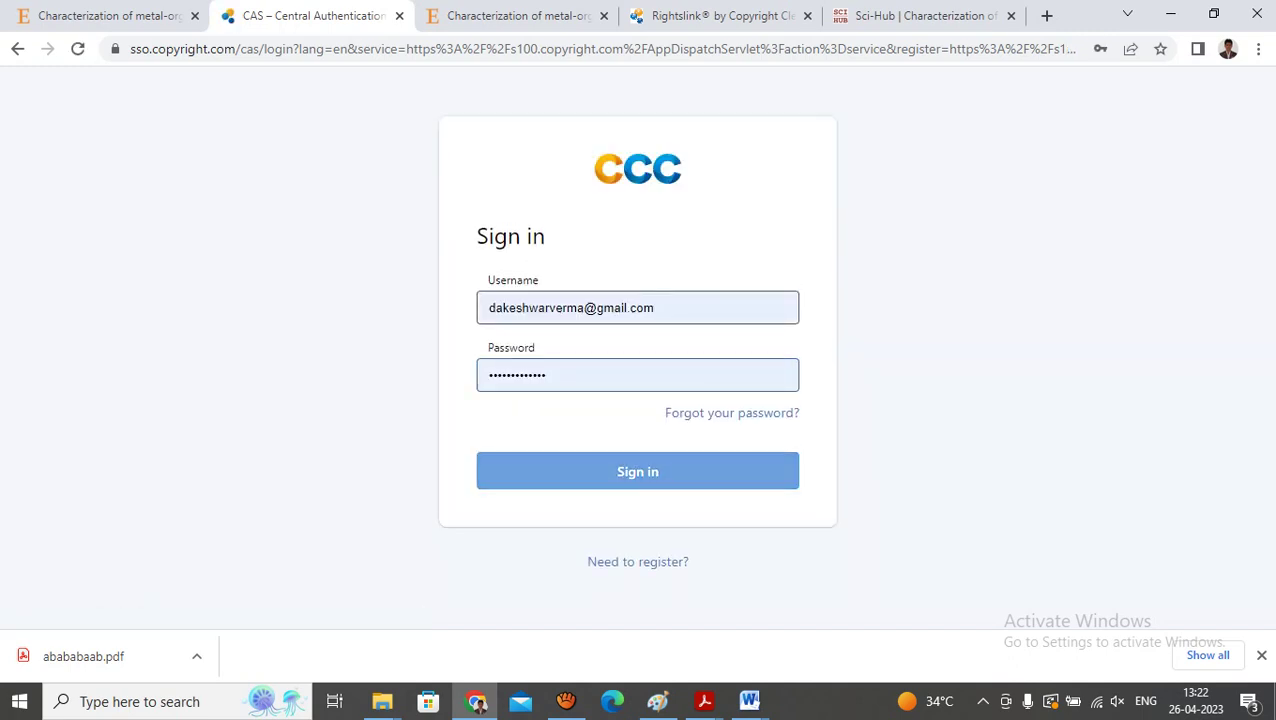
key(Return)
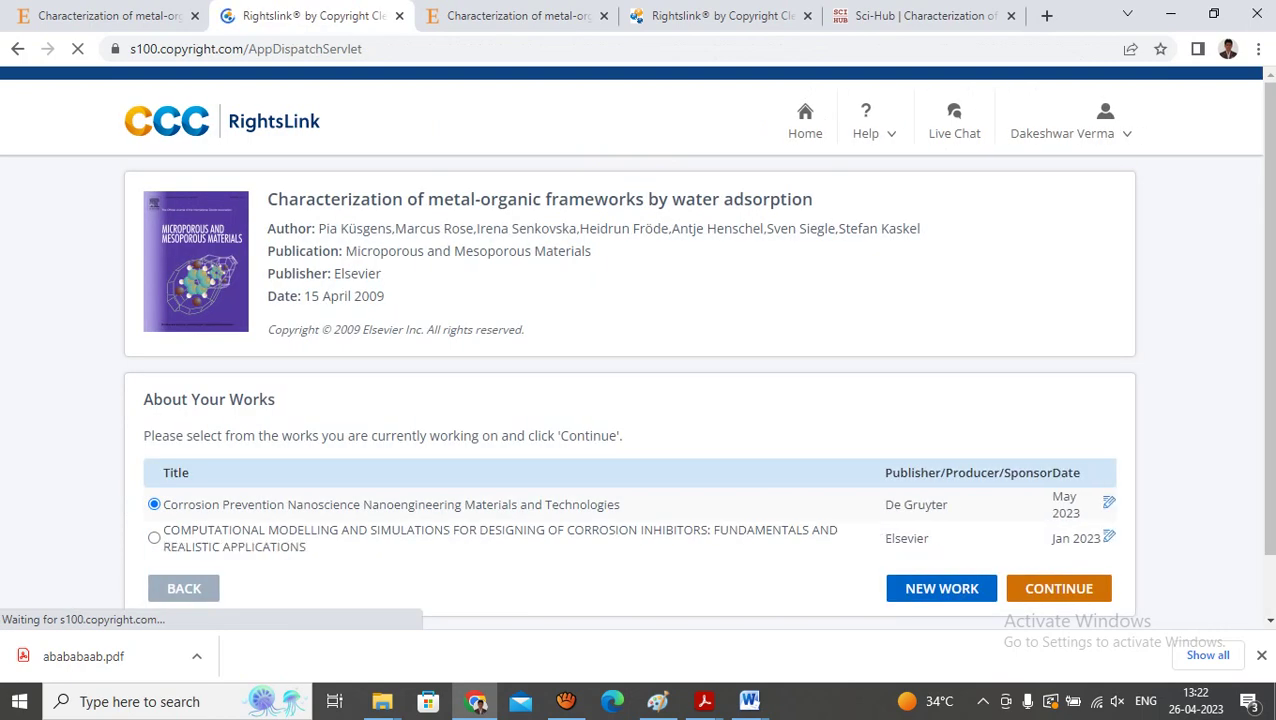
- Start a new work entry for the request instead of reusing one of the listed works
scroll(631, 348, down, 1)
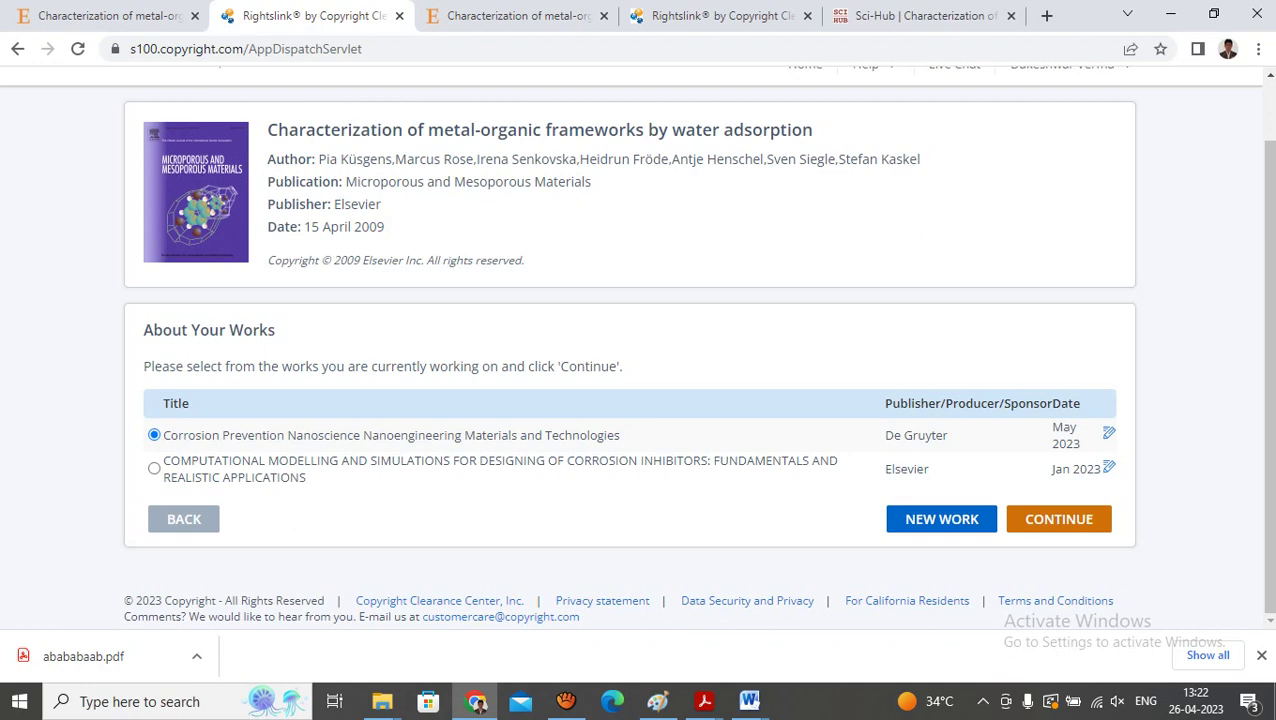
click(154, 468)
click(154, 435)
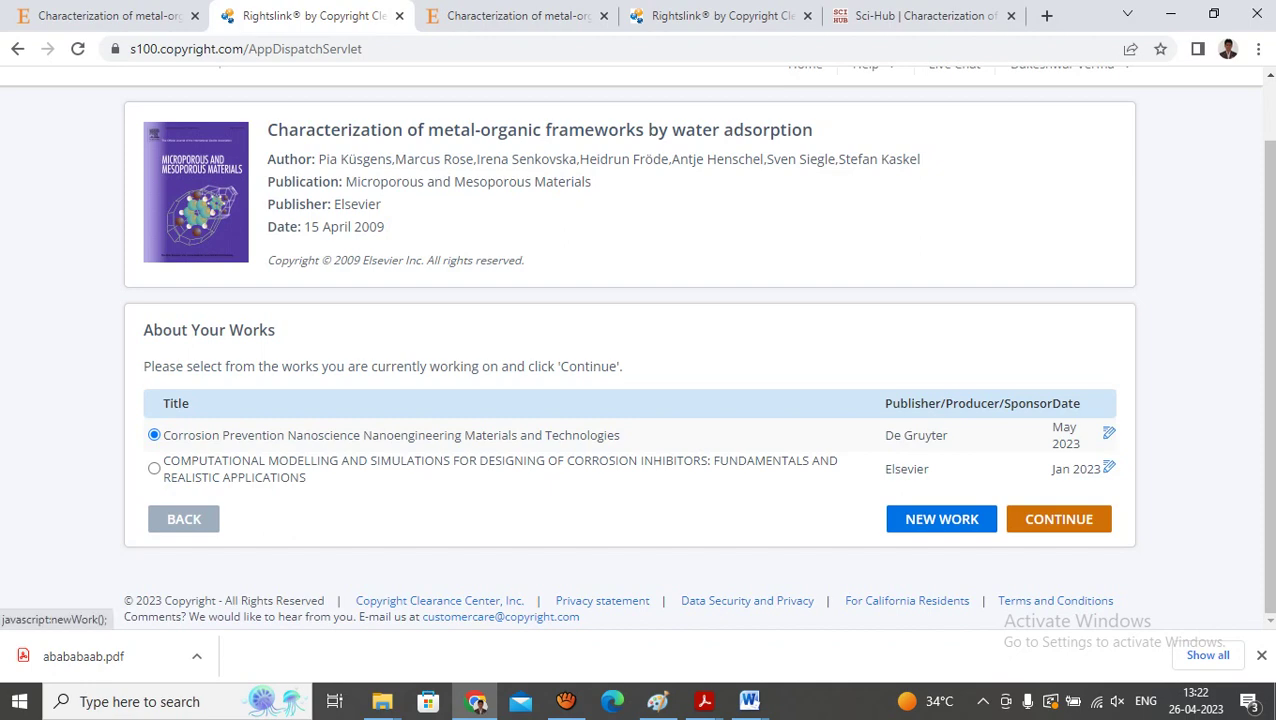
click(941, 519)
scroll(638, 350, down, 2)
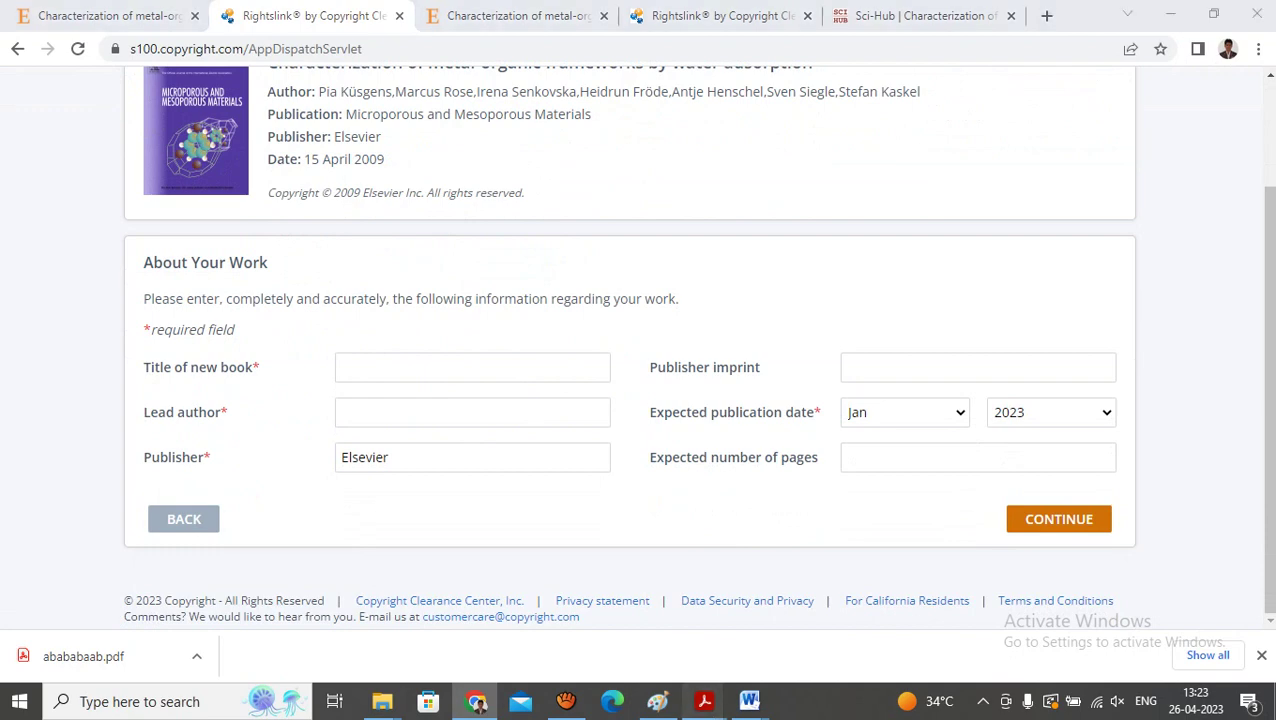
- Copy METAL ORGANIC FRAMEWORKS: FUNDAMENTALS TO ADVANCED from the Elsevier contract in Acrobat Reader into the title of the new book in Chrome
click(704, 701)
click(806, 615)
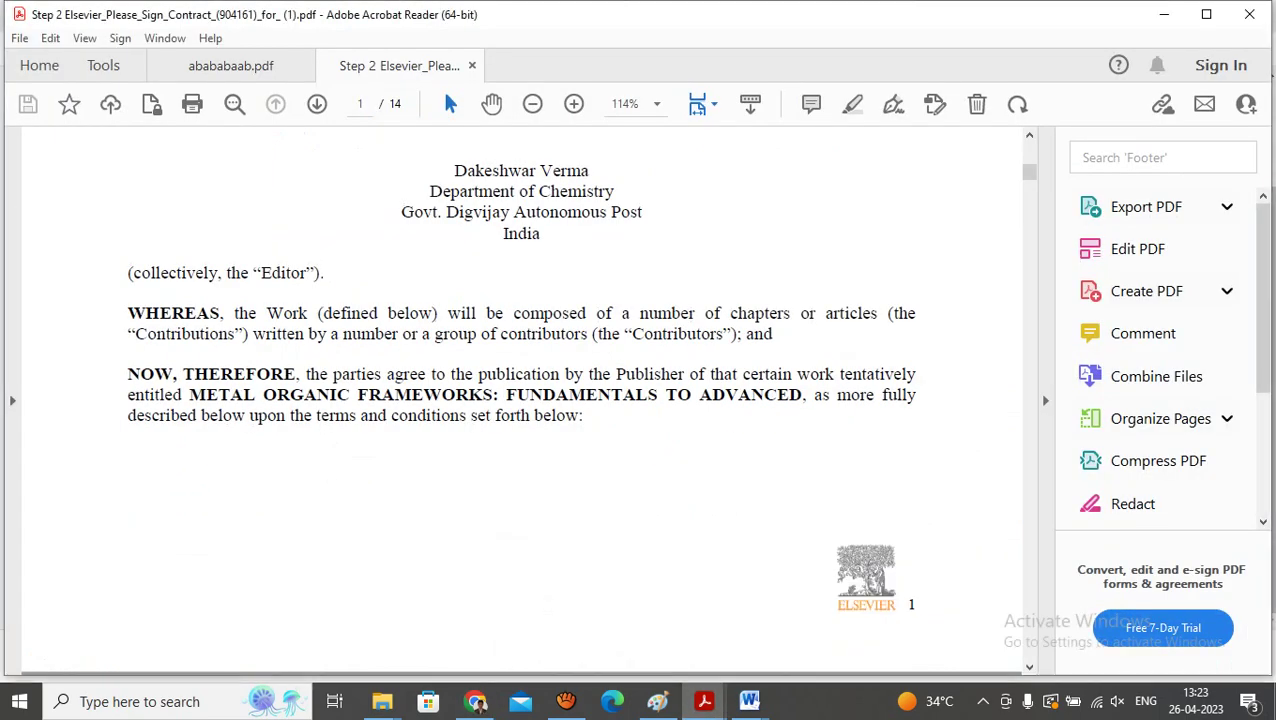
drag(188, 395, 801, 395)
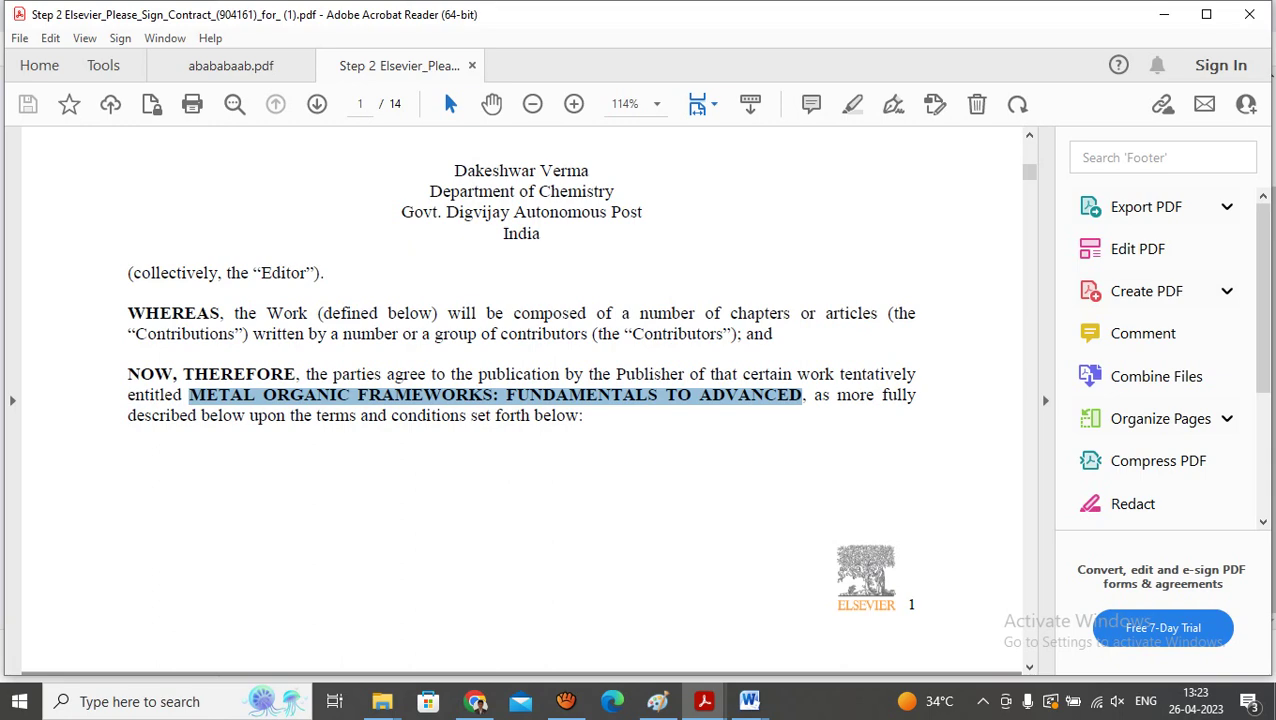
click(476, 701)
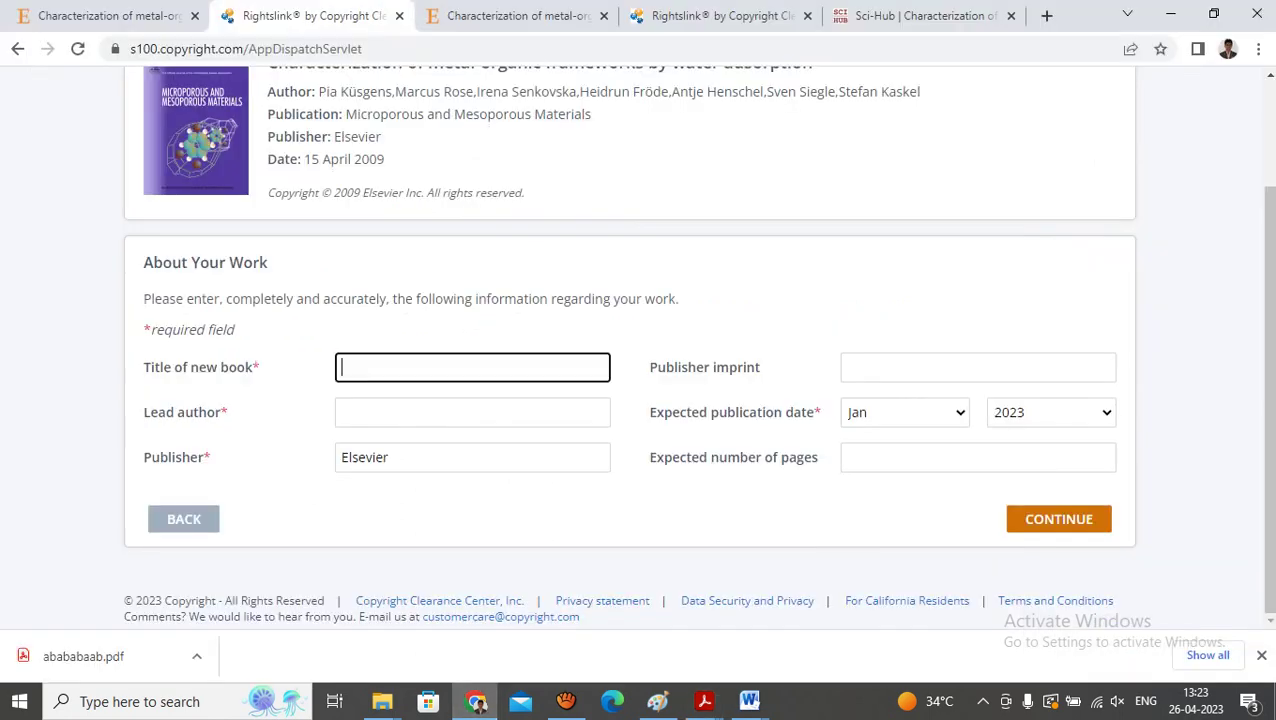
key(ctrl+v)
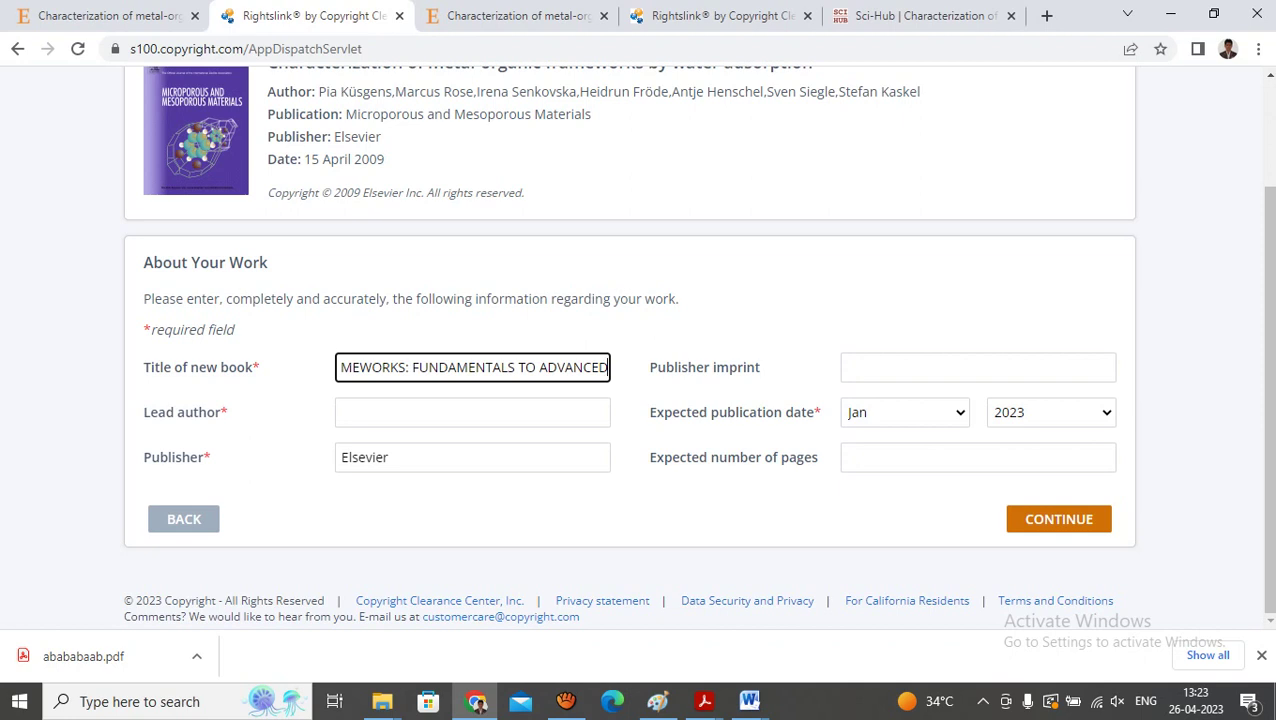
- Copy the first editor's name from the publishing agreement in Acrobat Reader into the lead author field in Chrome
click(342, 412)
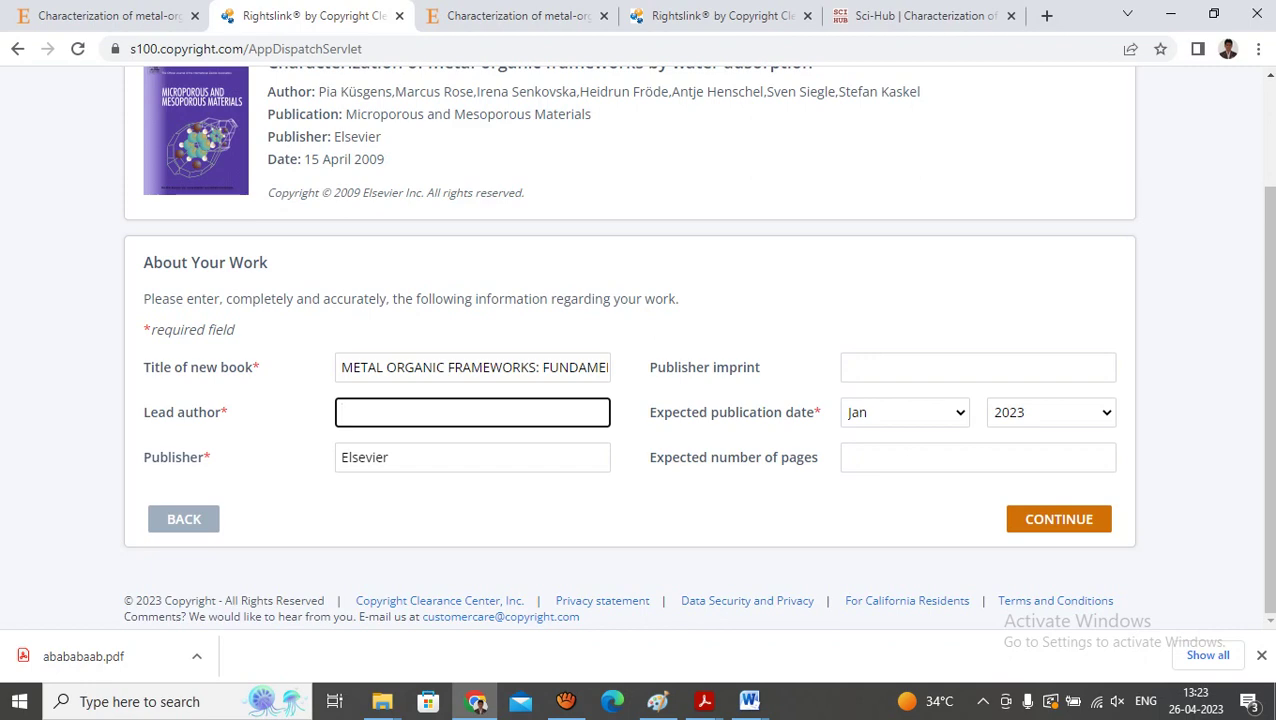
mouse_move(704, 701)
click(800, 612)
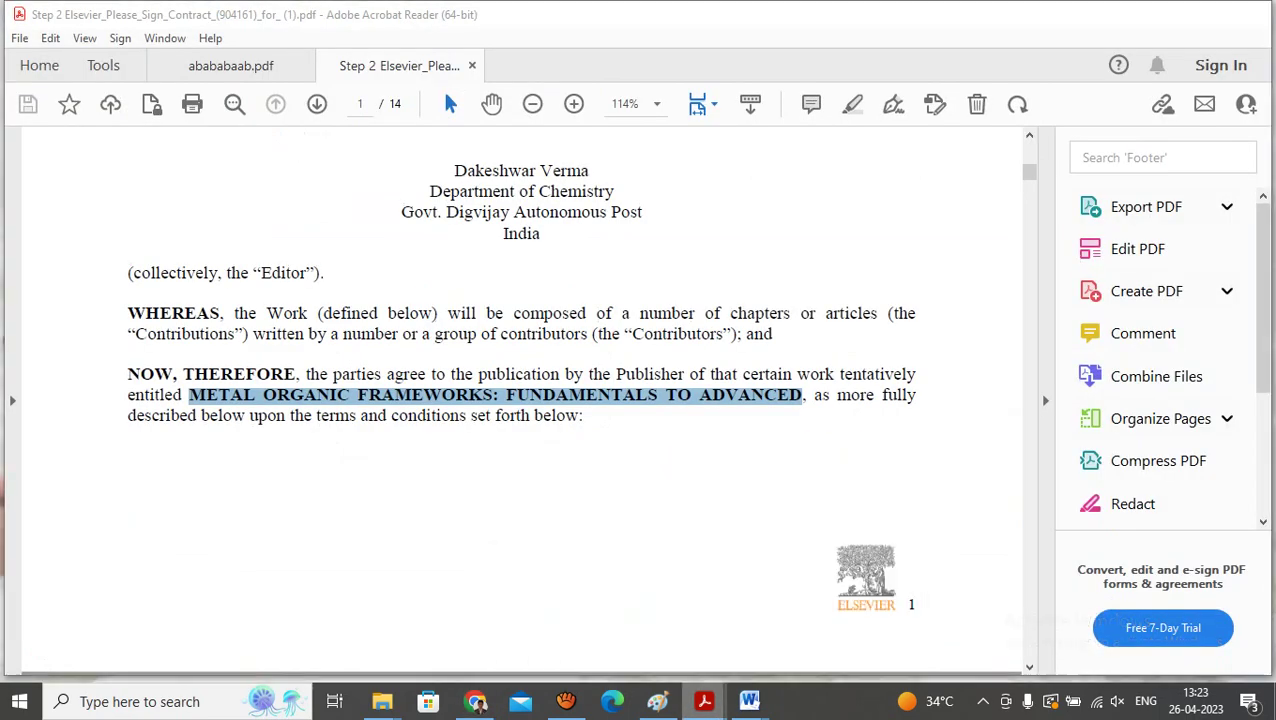
scroll(520, 400, up, 5)
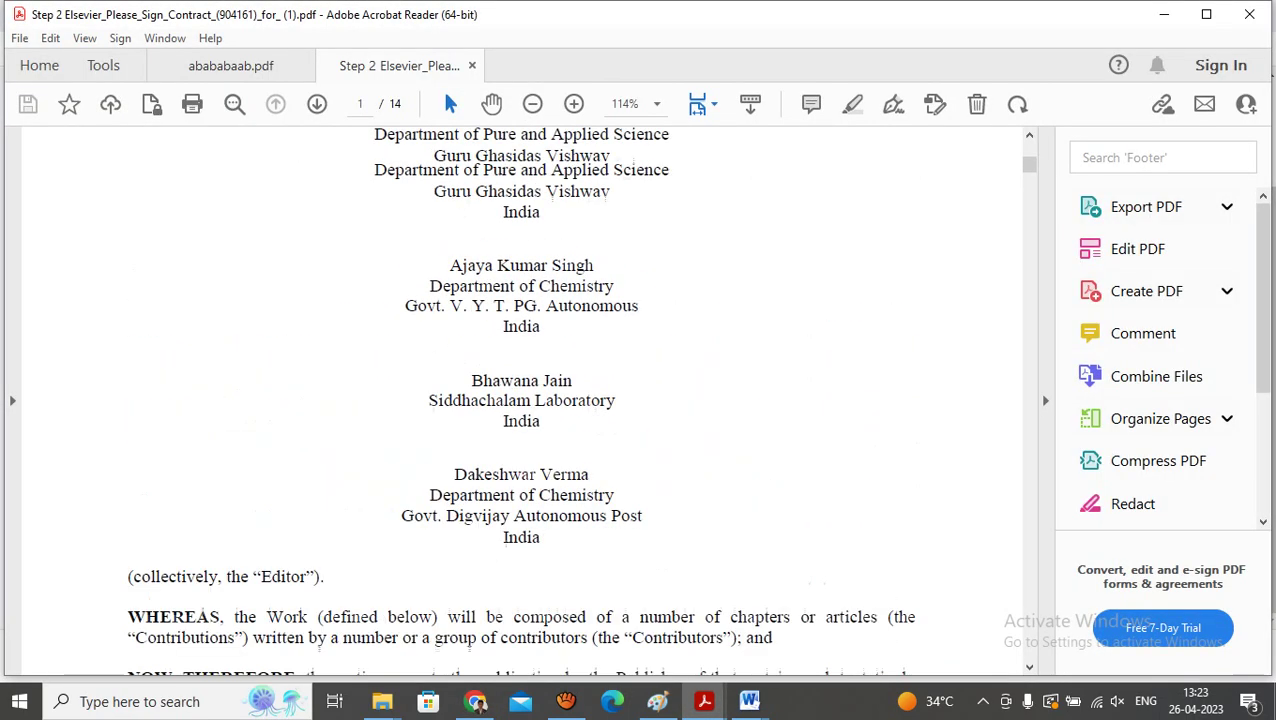
scroll(520, 400, up, 5)
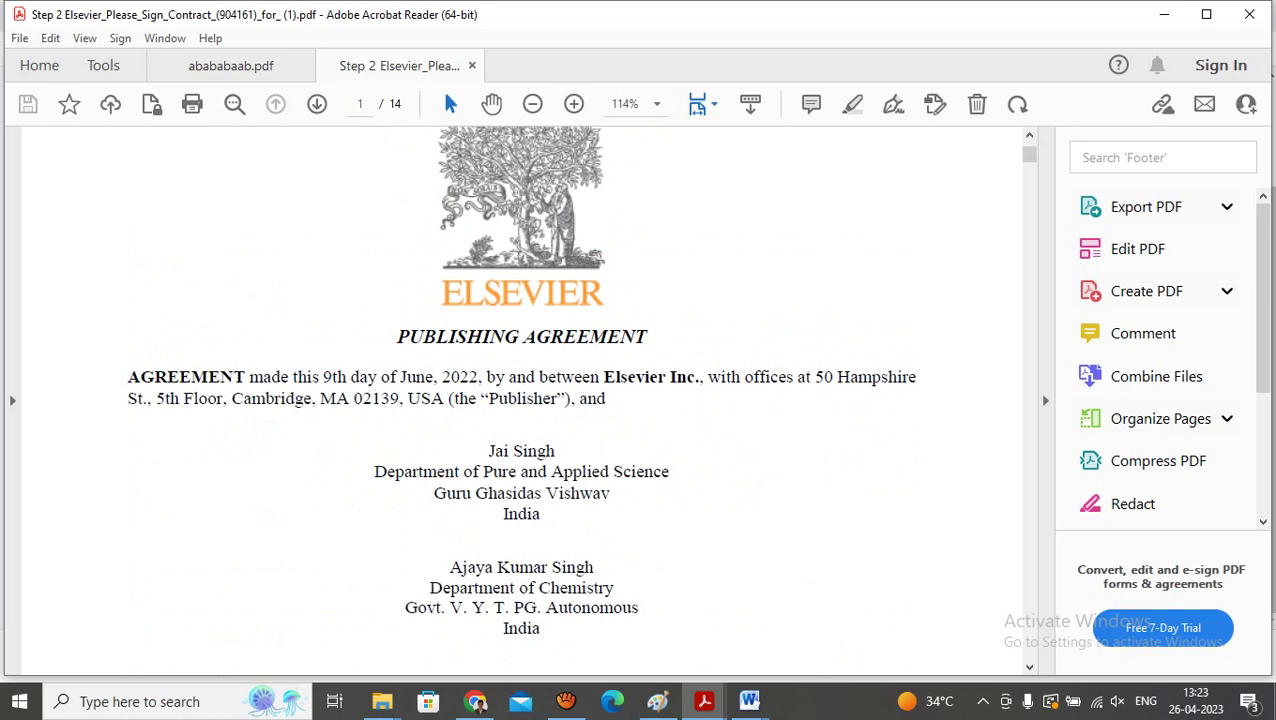
drag(488, 451, 555, 451)
key(ctrl+c)
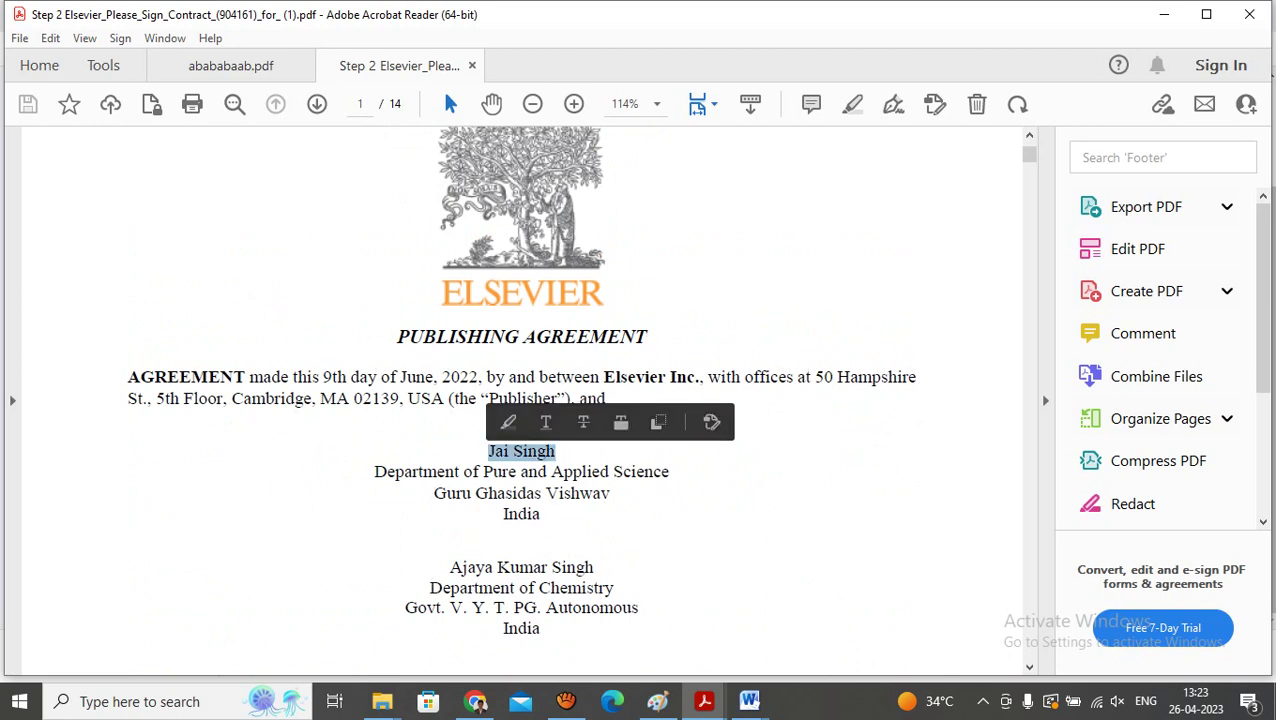
click(475, 701)
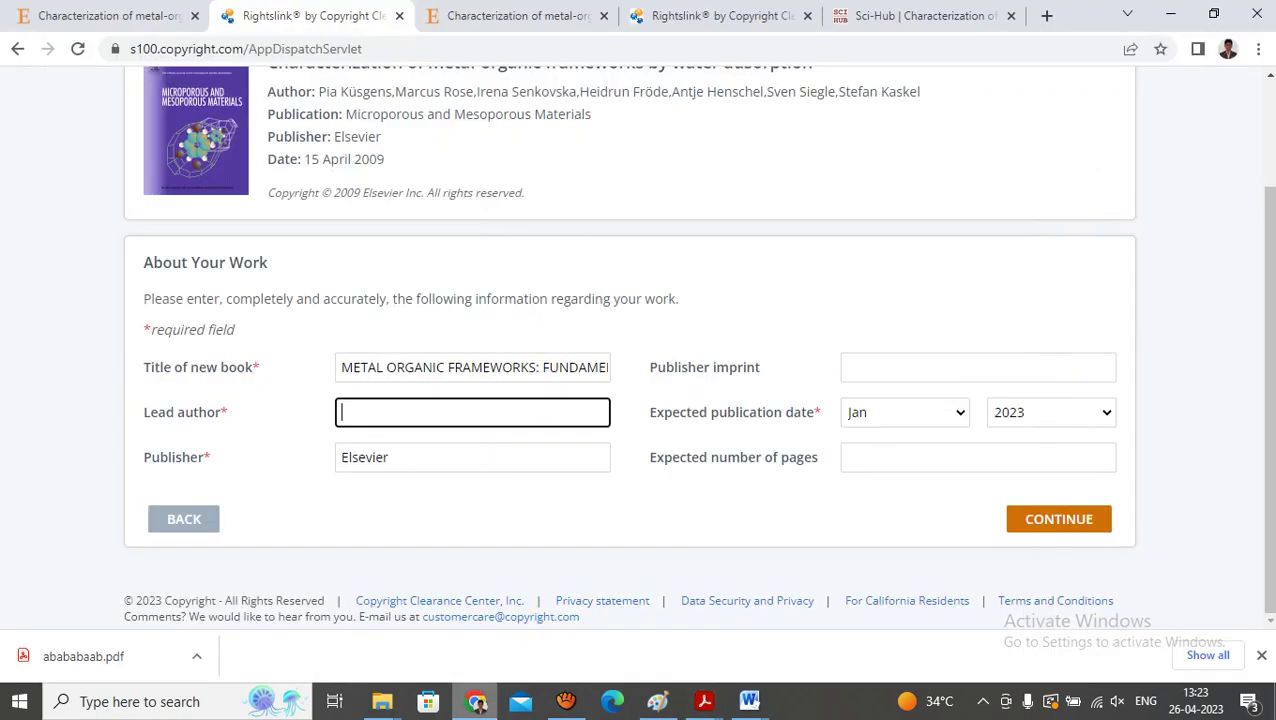
key(ctrl+v)
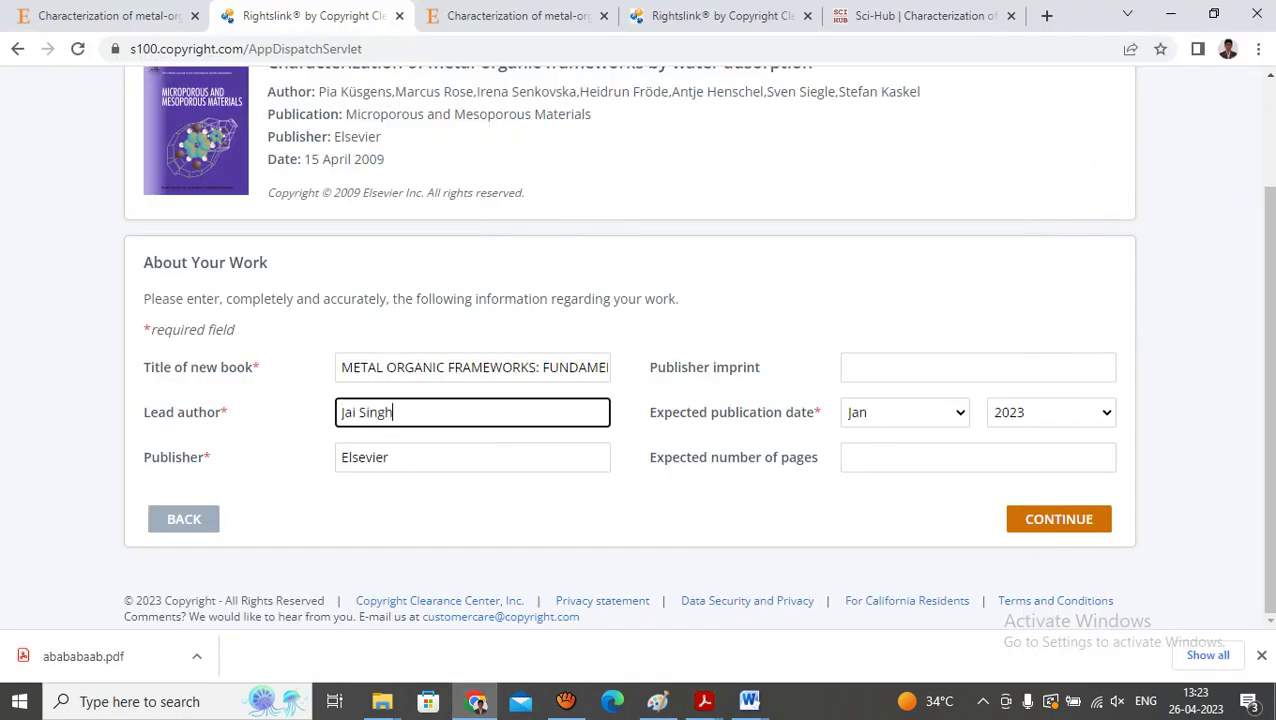
- Set the expected publication month to Aug and the expected number of pages to 500, and submit the work details
click(848, 367)
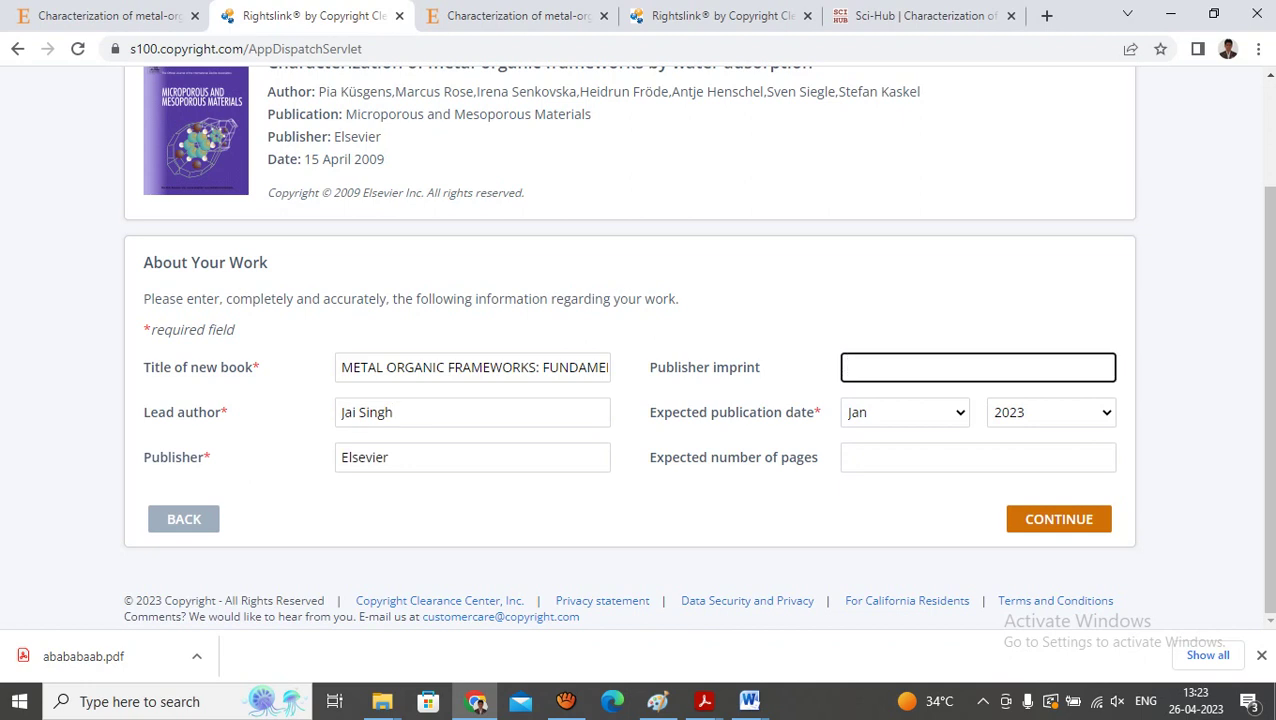
click(904, 412)
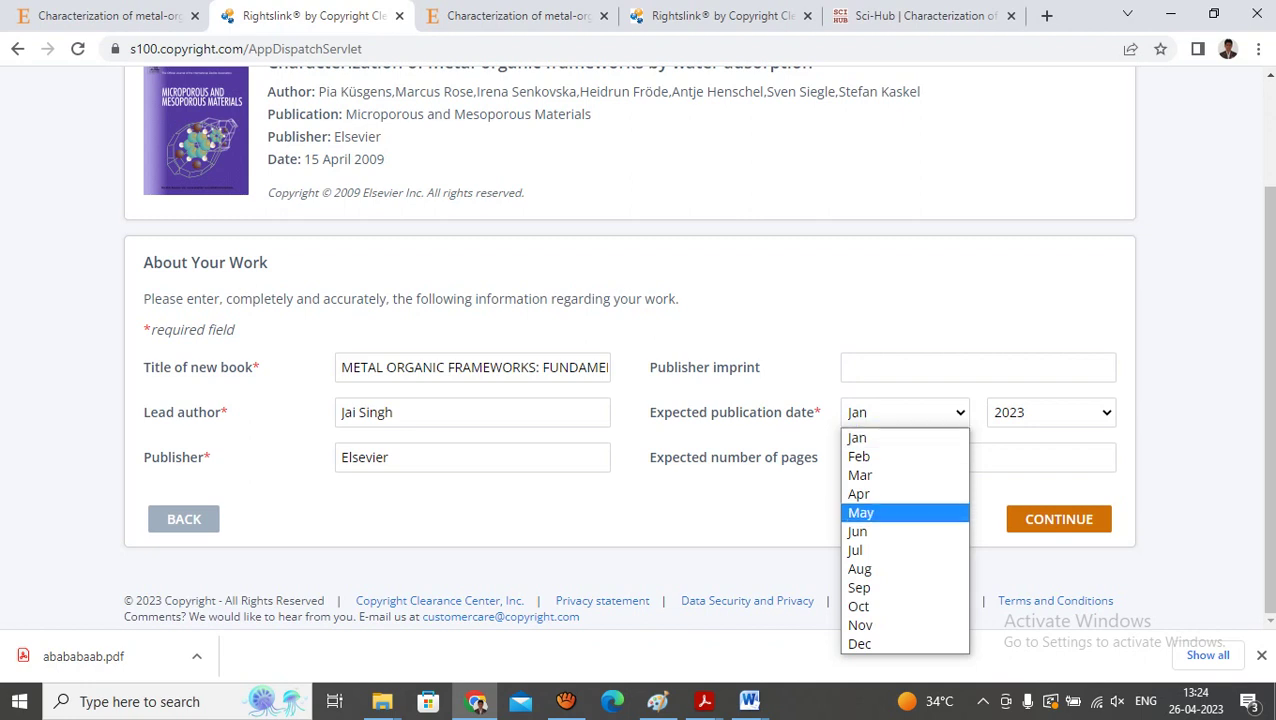
click(859, 568)
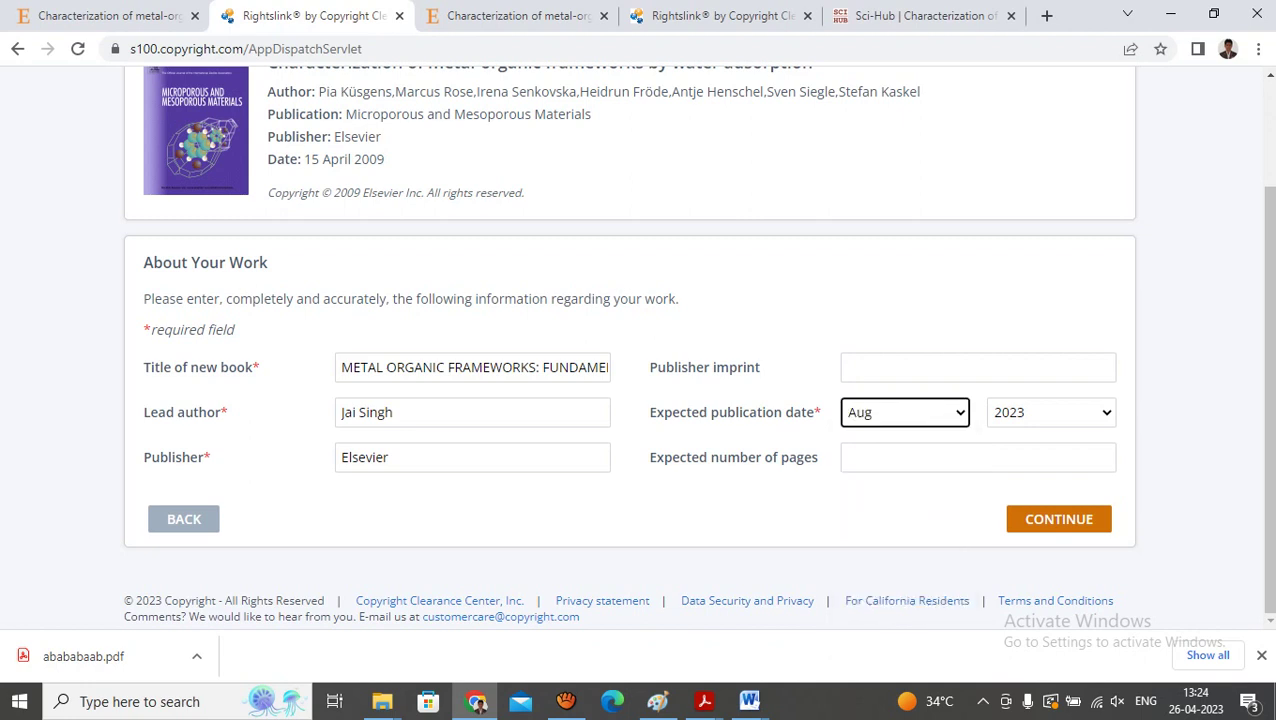
click(977, 457)
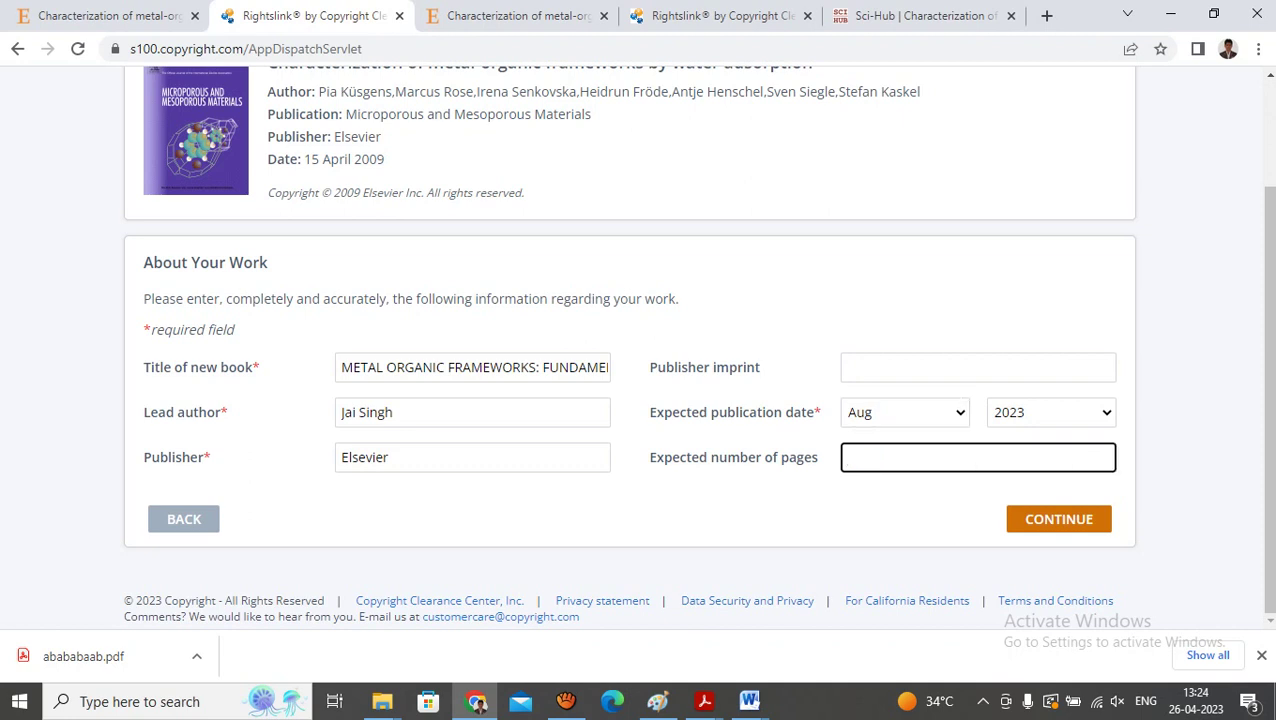
text(500)
key(Return)
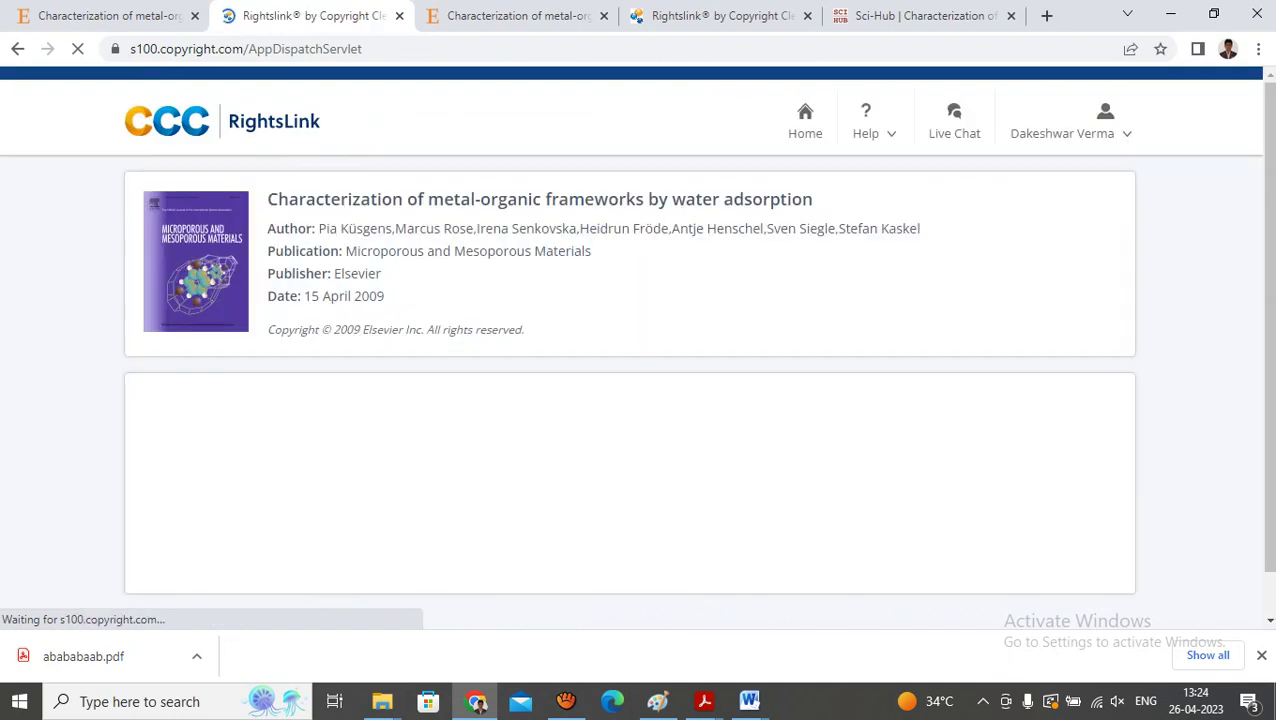
- Fill in the order reference number in the additional information
scroll(638, 343, down, 1)
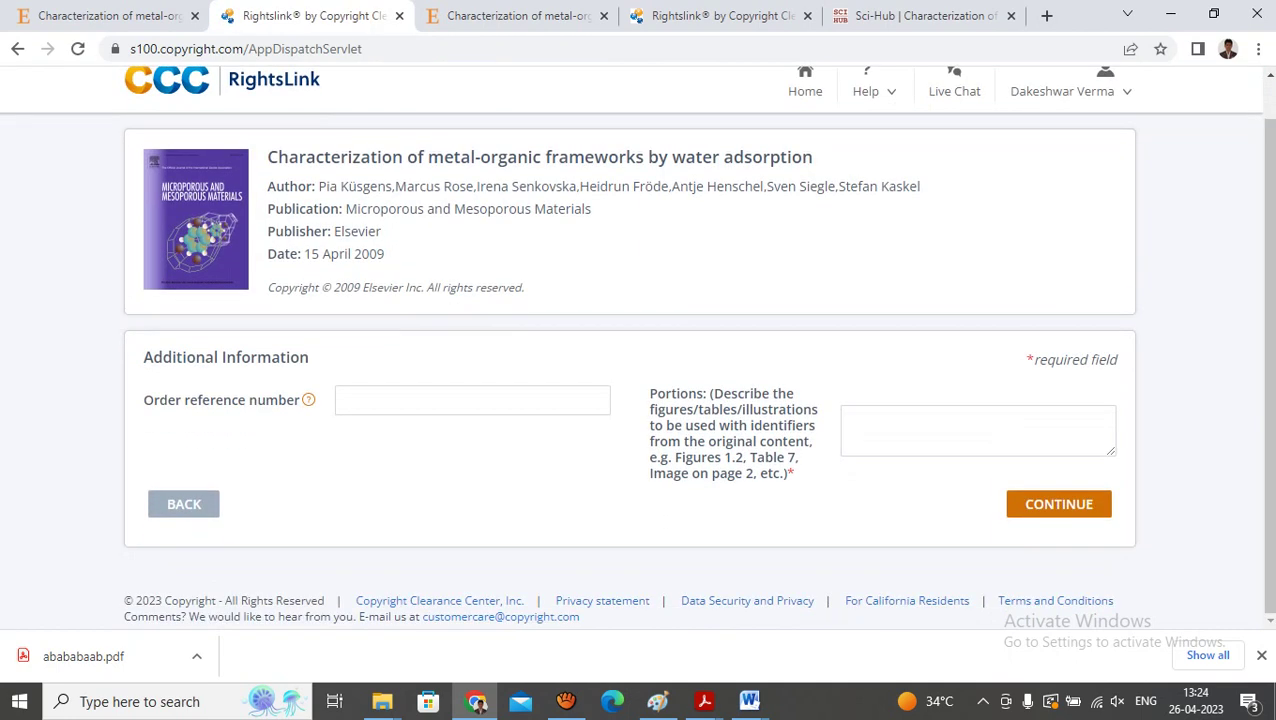
click(342, 400)
text(14)
- Switch to the source article PDF in Acrobat Reader and look through to page 328 for the figure that the portions description needs
click(847, 418)
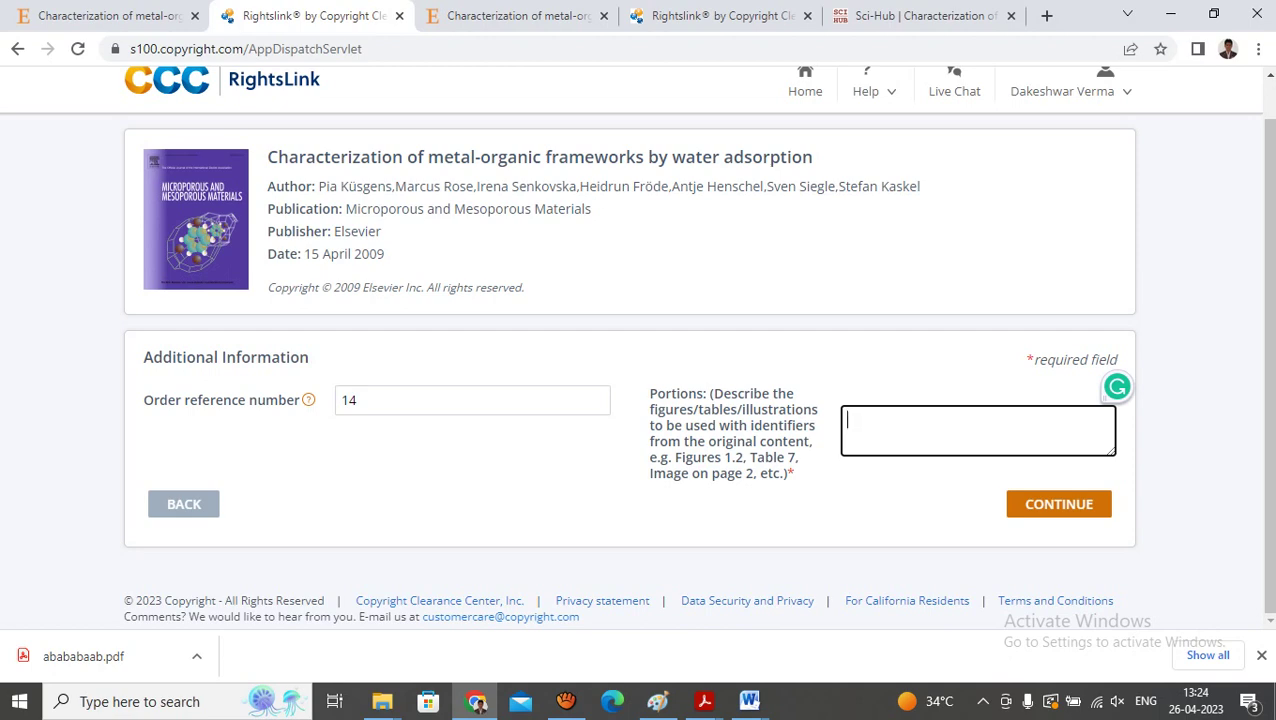
click(704, 700)
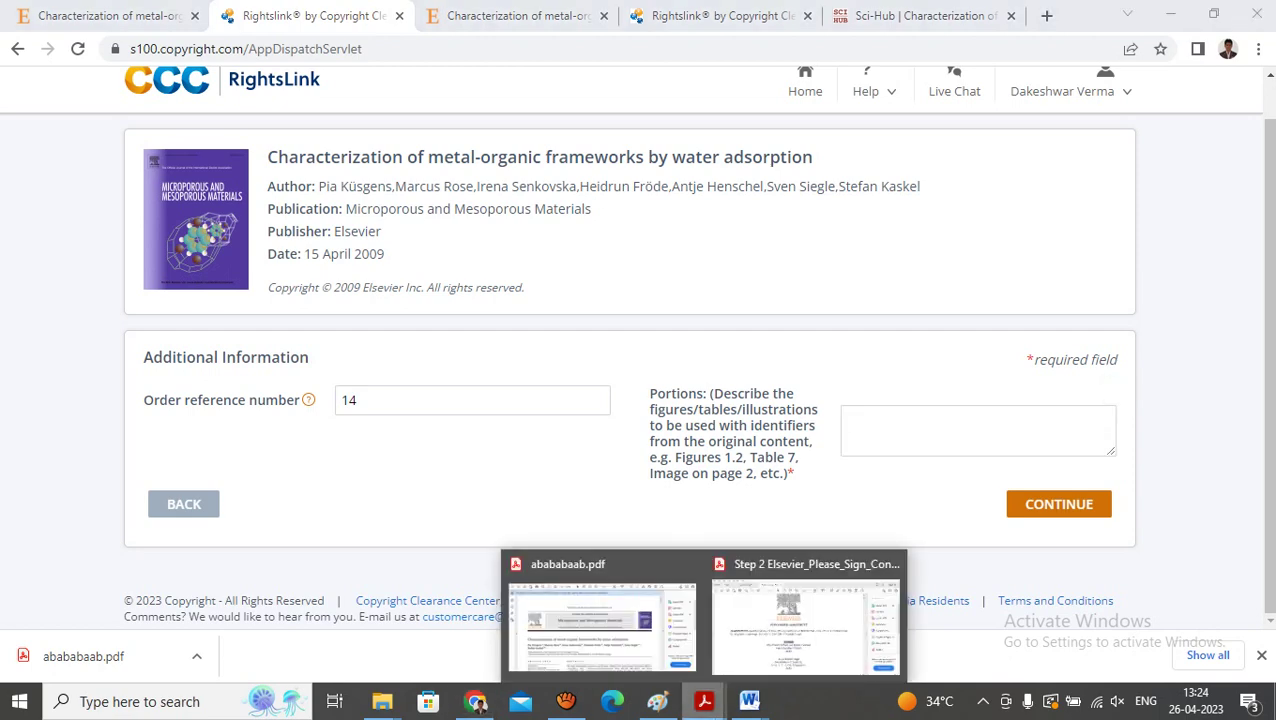
click(600, 620)
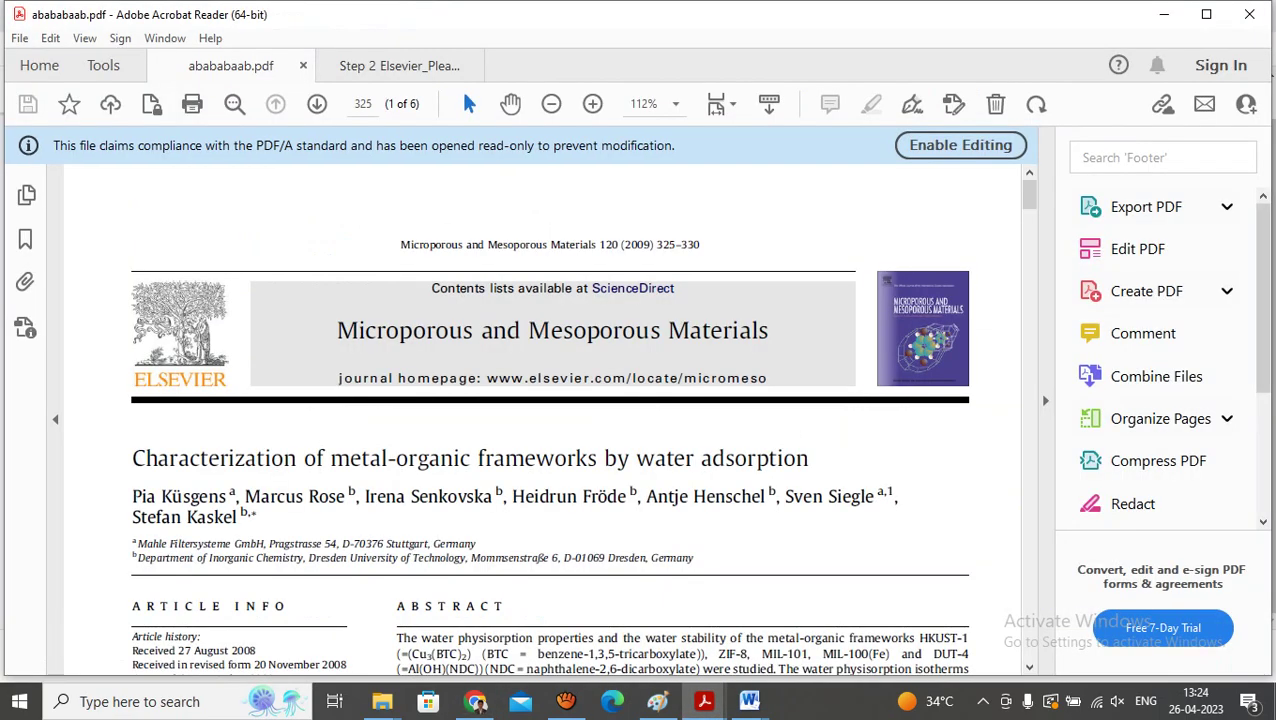
scroll(550, 420, down, 5)
scroll(550, 420, down, 20)
scroll(550, 420, down, 20)
scroll(550, 420, down, 15)
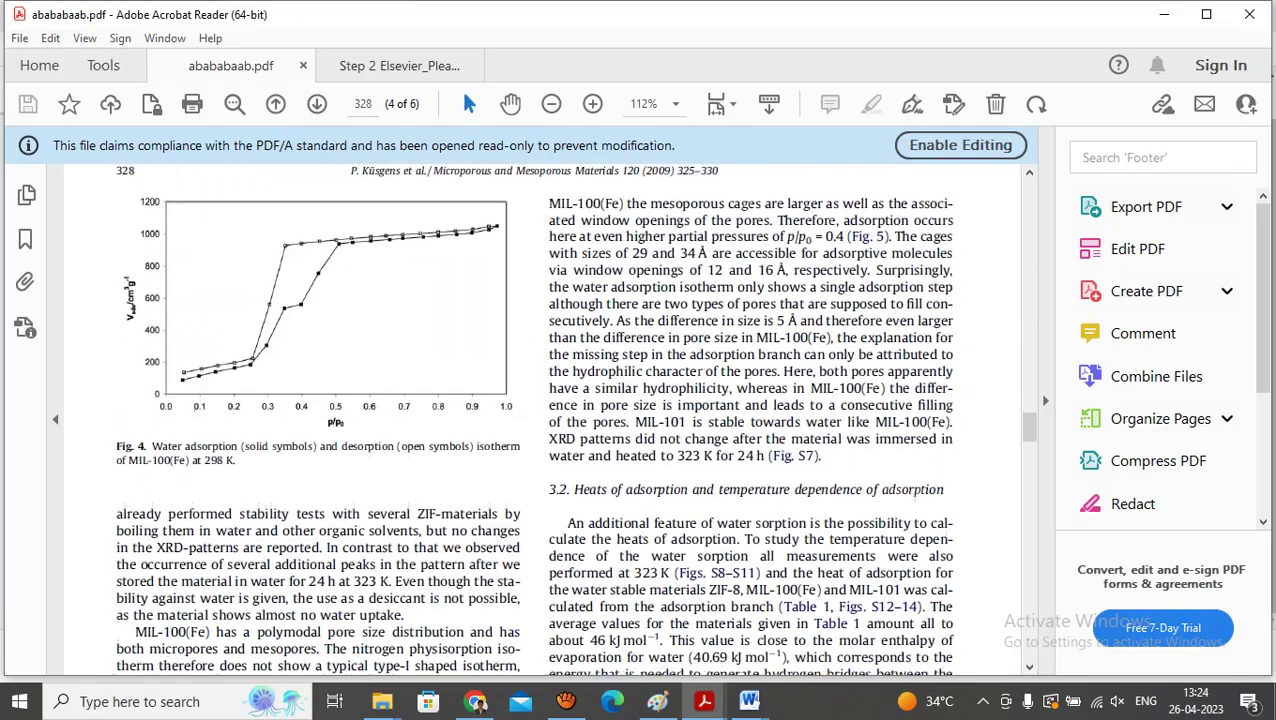